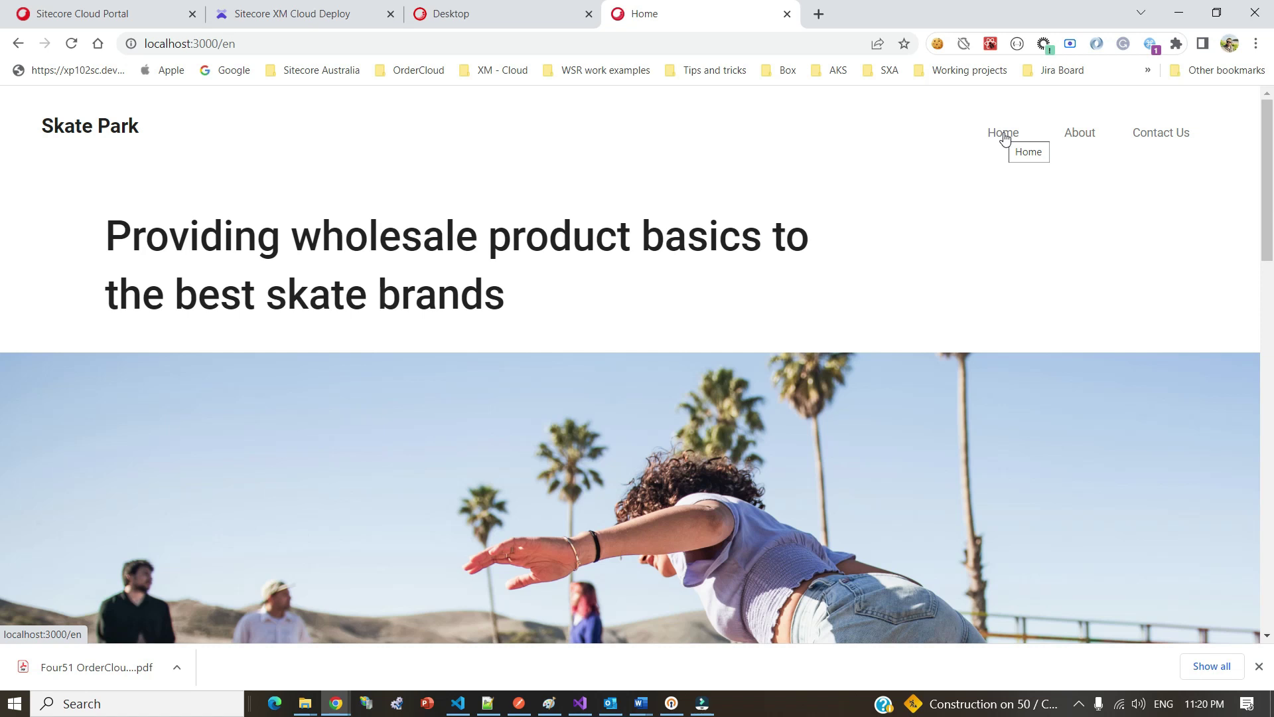
Step: Visit the About page, then Contact Us, and select 'en' in the page address
{"action": "left_click", "coordinate": [1090, 138]}
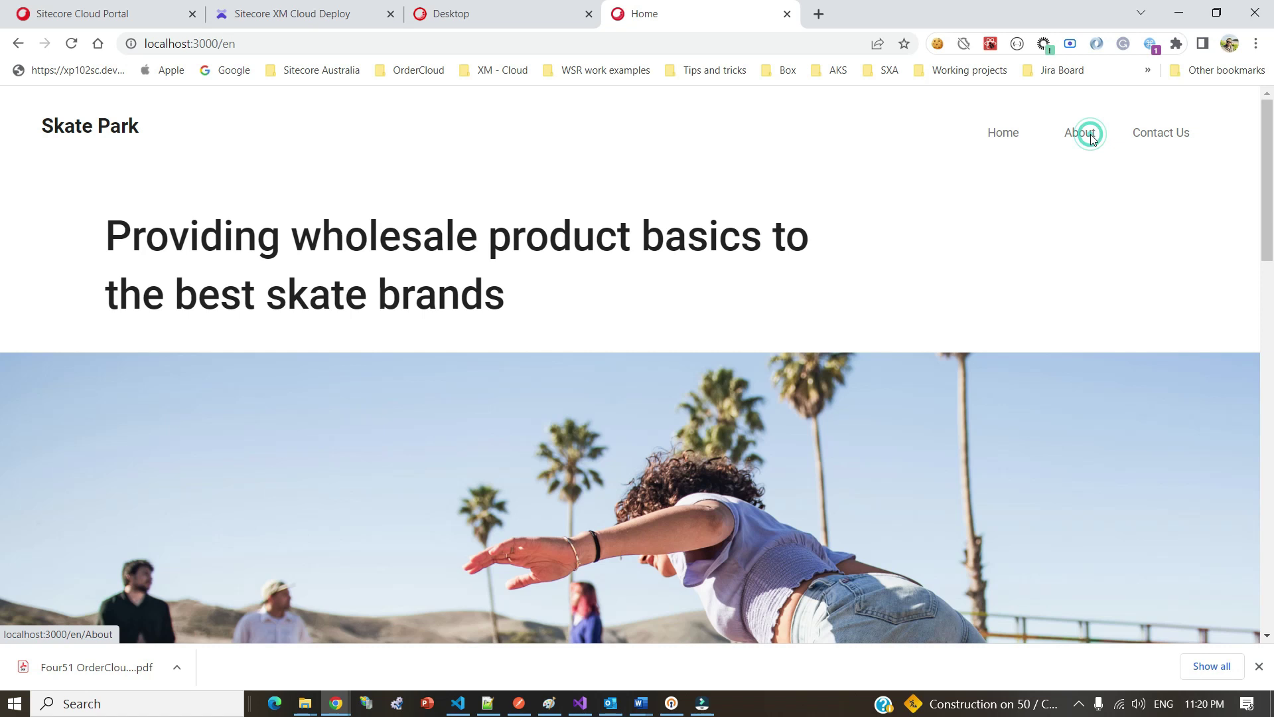
{"action": "left_click", "coordinate": [1154, 138]}
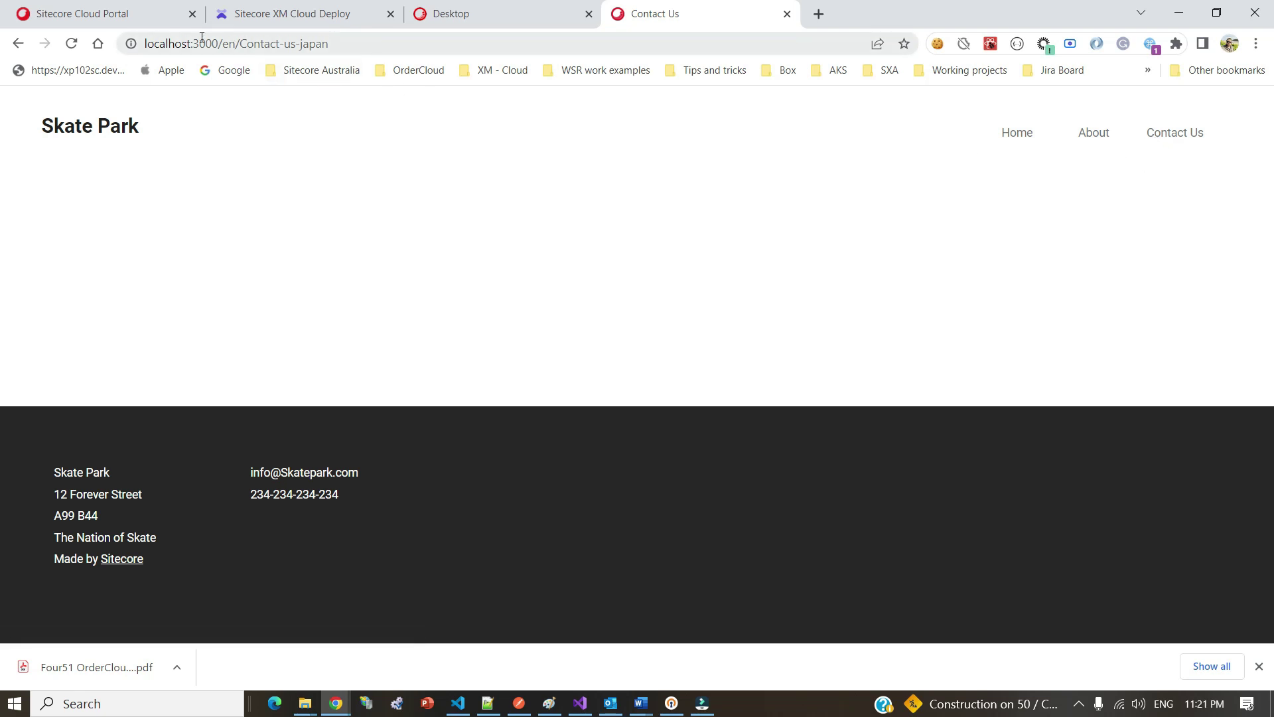
{"action": "left_click", "coordinate": [226, 47]}
{"action": "double_click", "coordinate": [226, 49]}
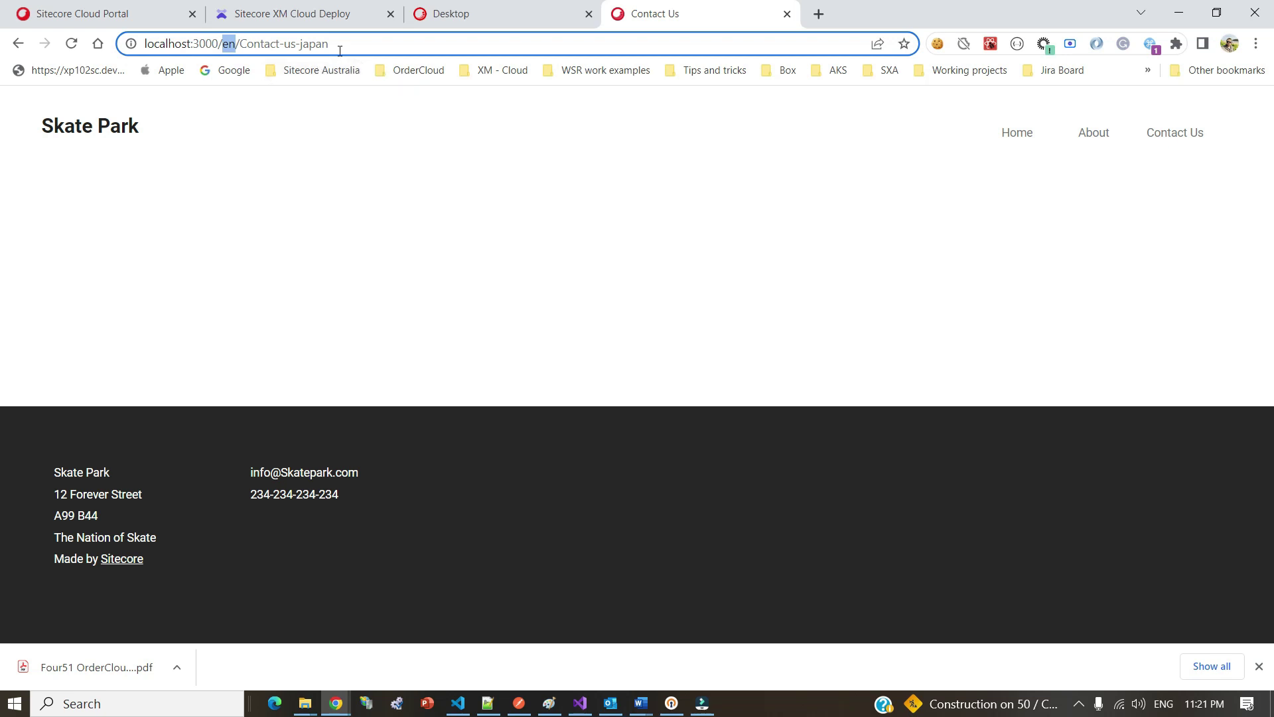
Step: Replace 'en' with 'ja-JP' in the address and load the Contact-us-japan page
{"action": "key", "text": "BackSpace"}
{"action": "type", "text": "jap"}
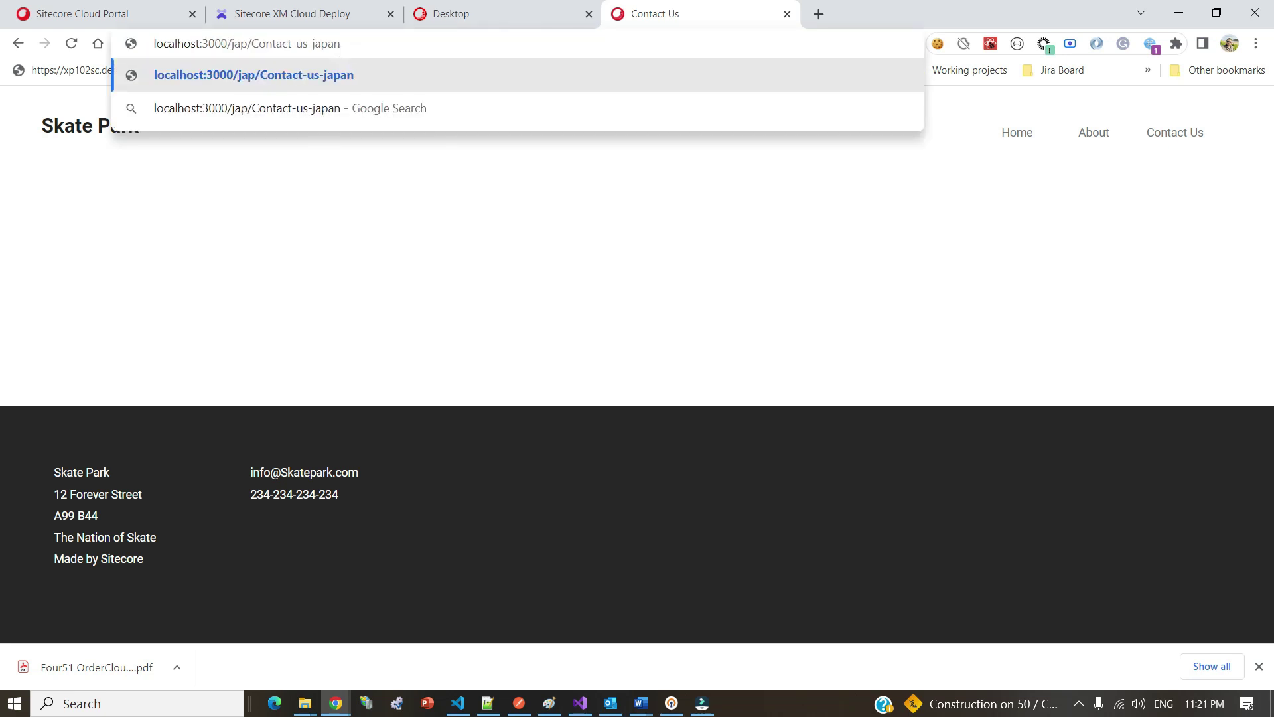
{"action": "type", "text": "-"}
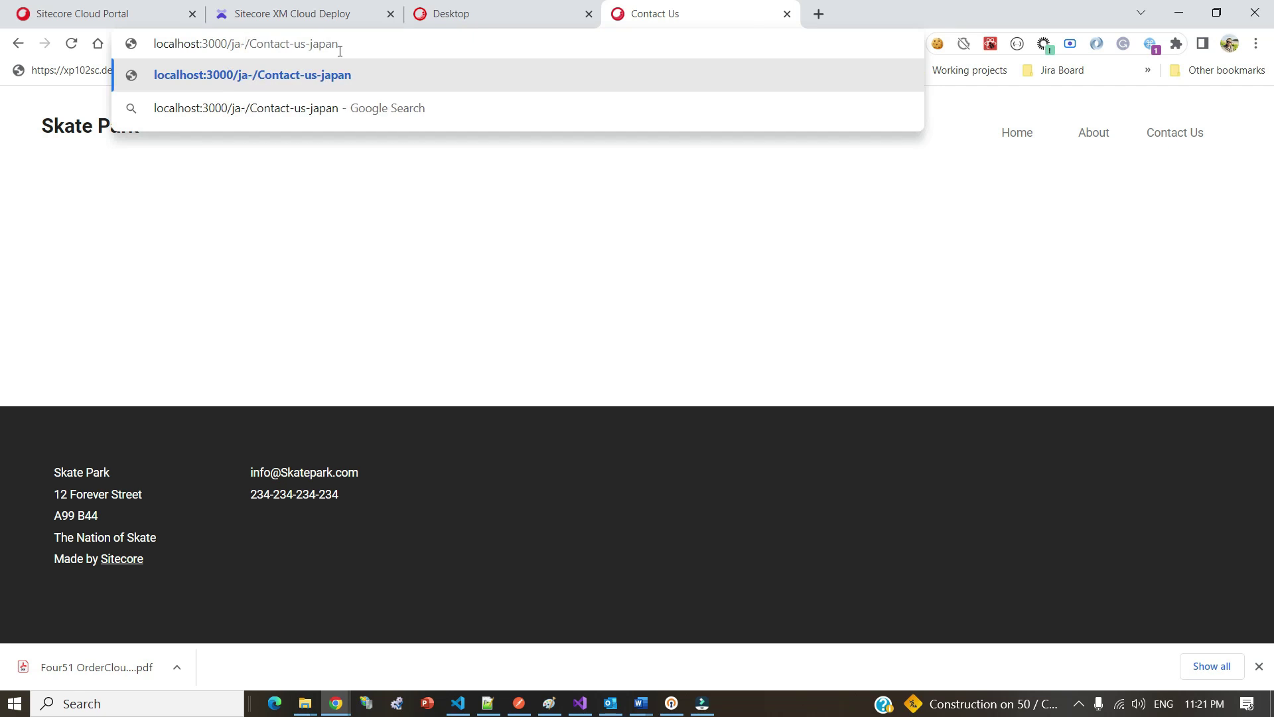
{"action": "type", "text": "JP"}
{"action": "key", "text": "Return"}
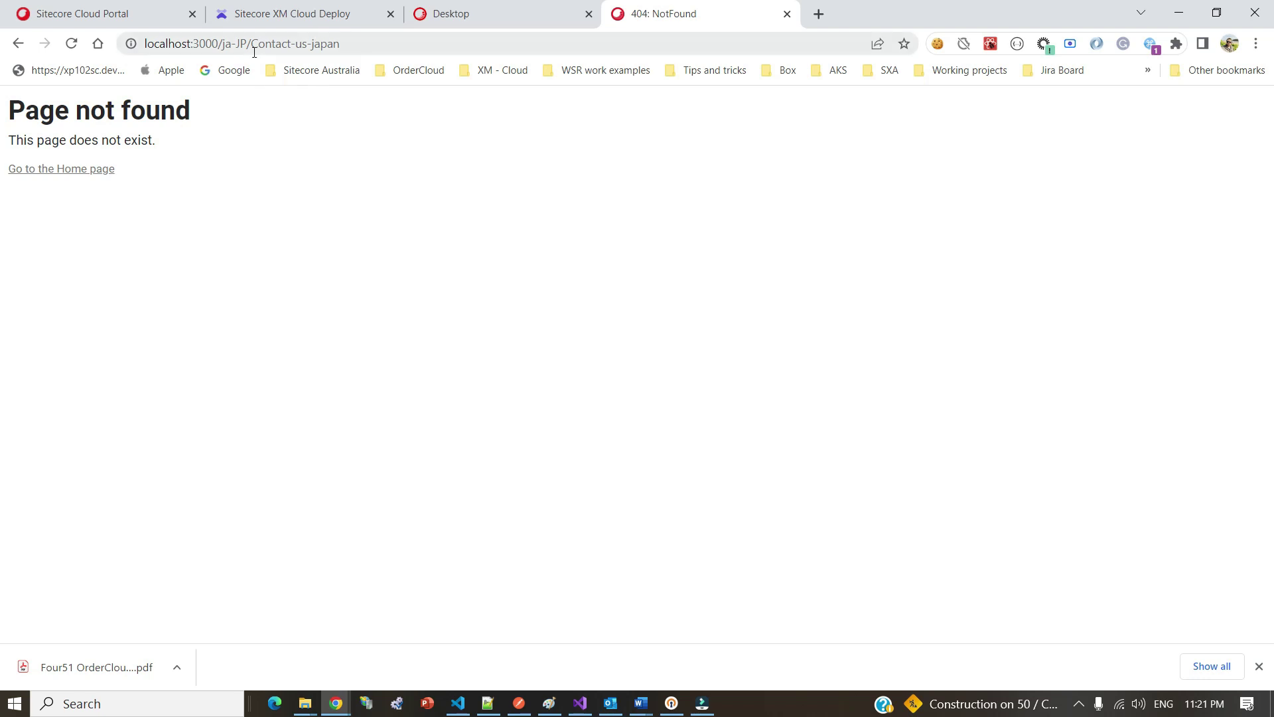
Step: Return to the home page, then load localhost:3000/ja-JP
{"action": "left_click", "coordinate": [97, 175]}
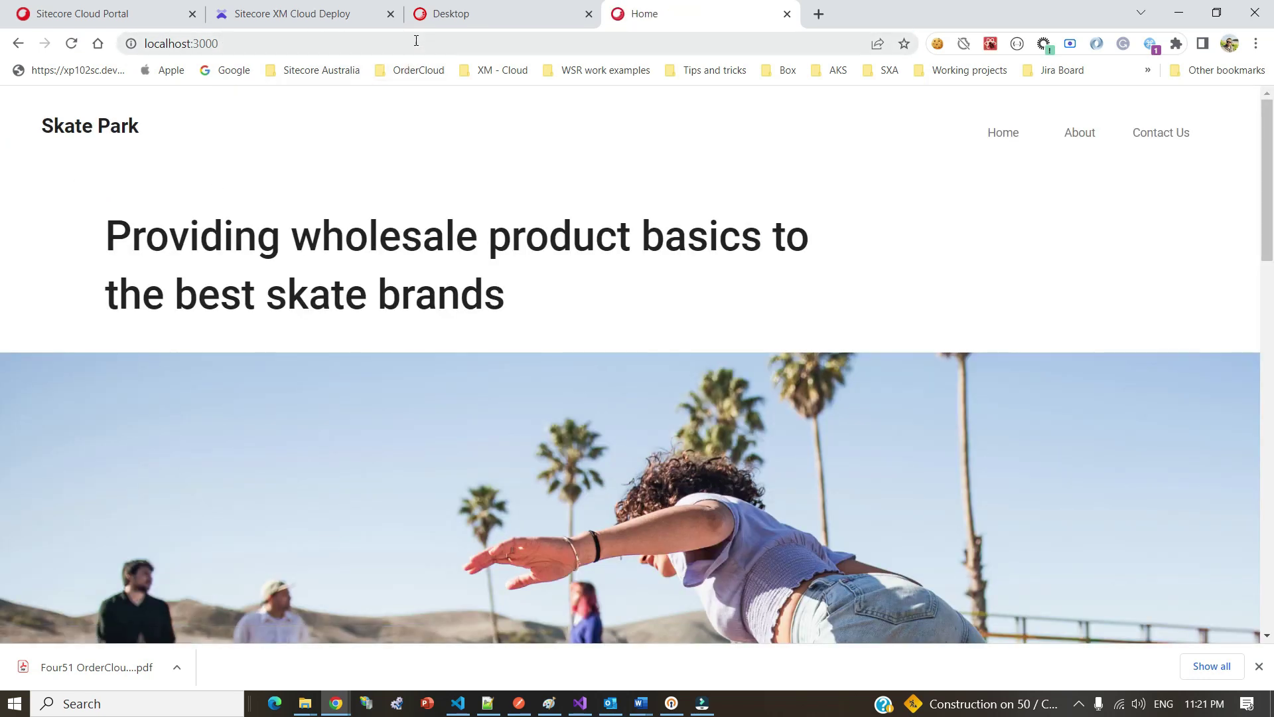
{"action": "left_click", "coordinate": [416, 40]}
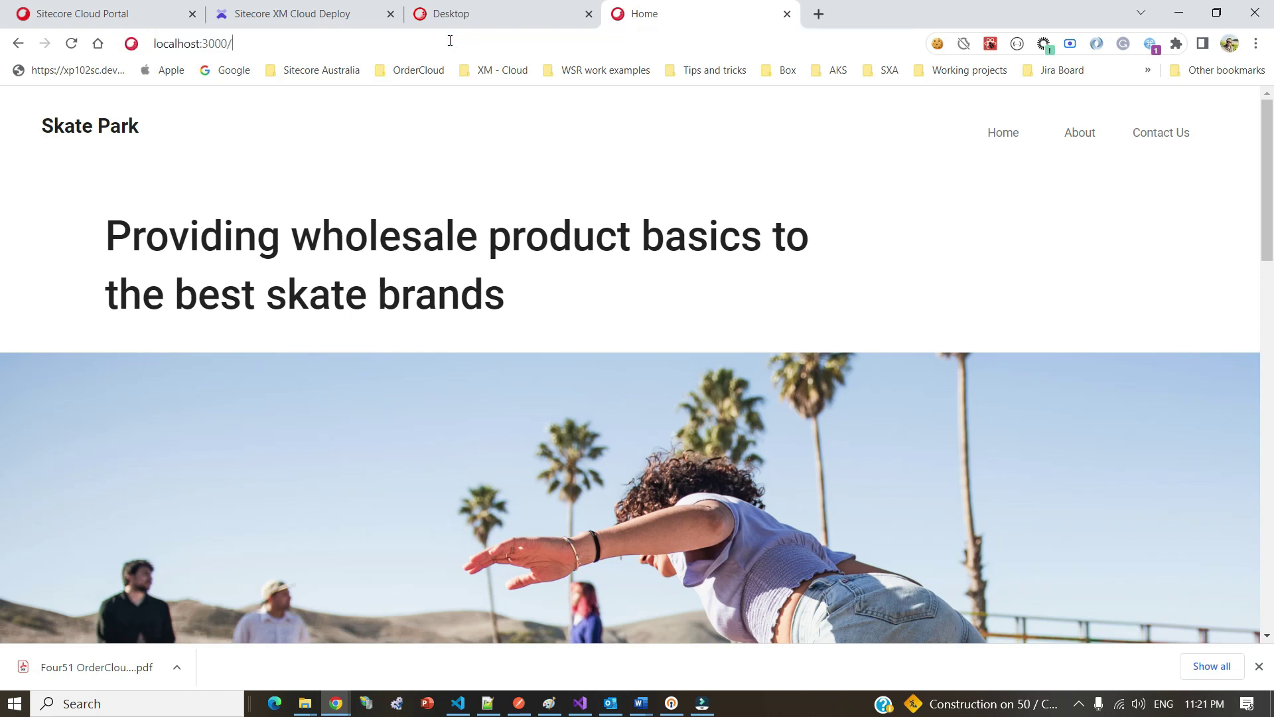
{"action": "type", "text": "/jj"}
{"action": "key", "text": "BackSpace"}
{"action": "key", "text": "BackSpace"}
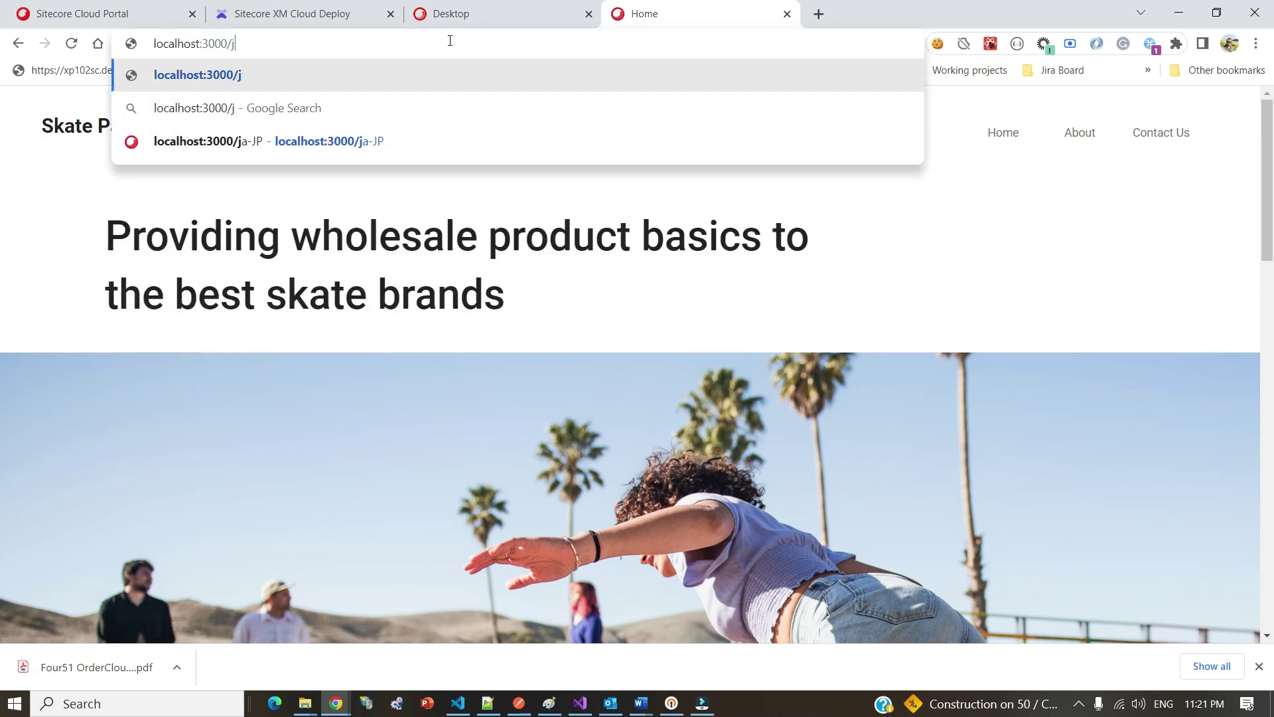
{"action": "type", "text": "a"}
{"action": "key", "text": "BackSpace"}
{"action": "type", "text": "ja-JP"}
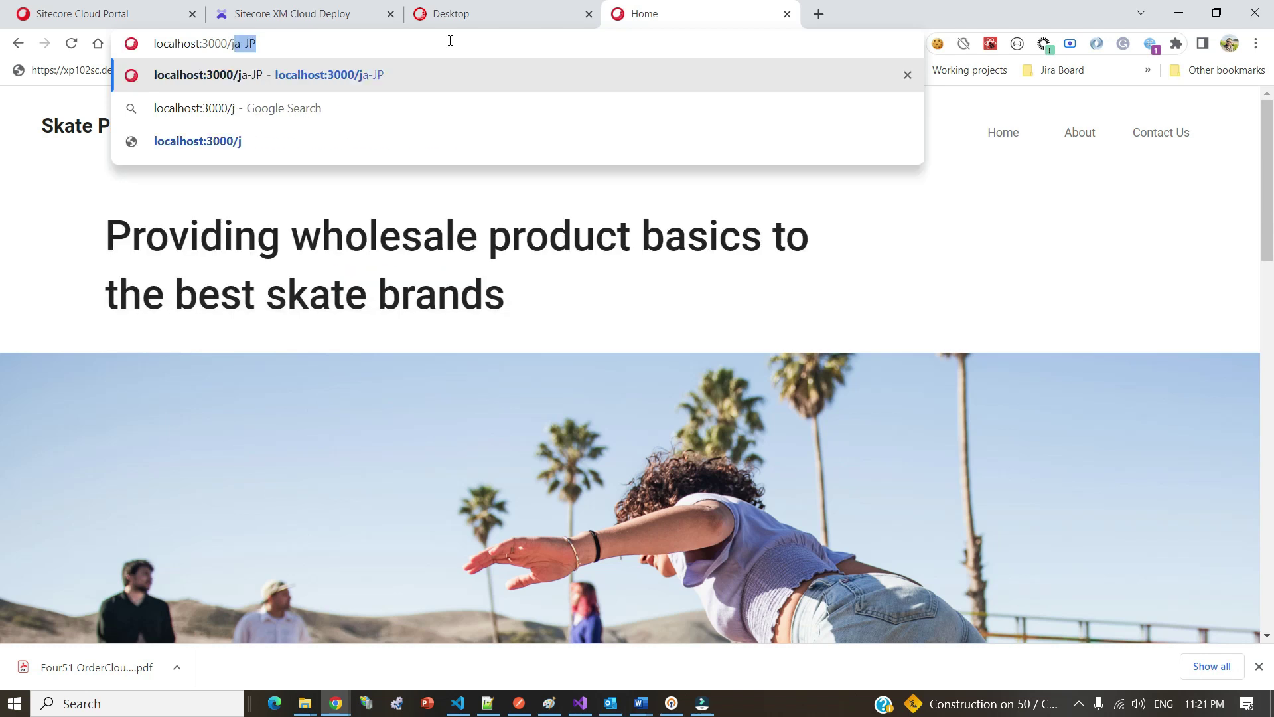
{"action": "key", "text": "Return"}
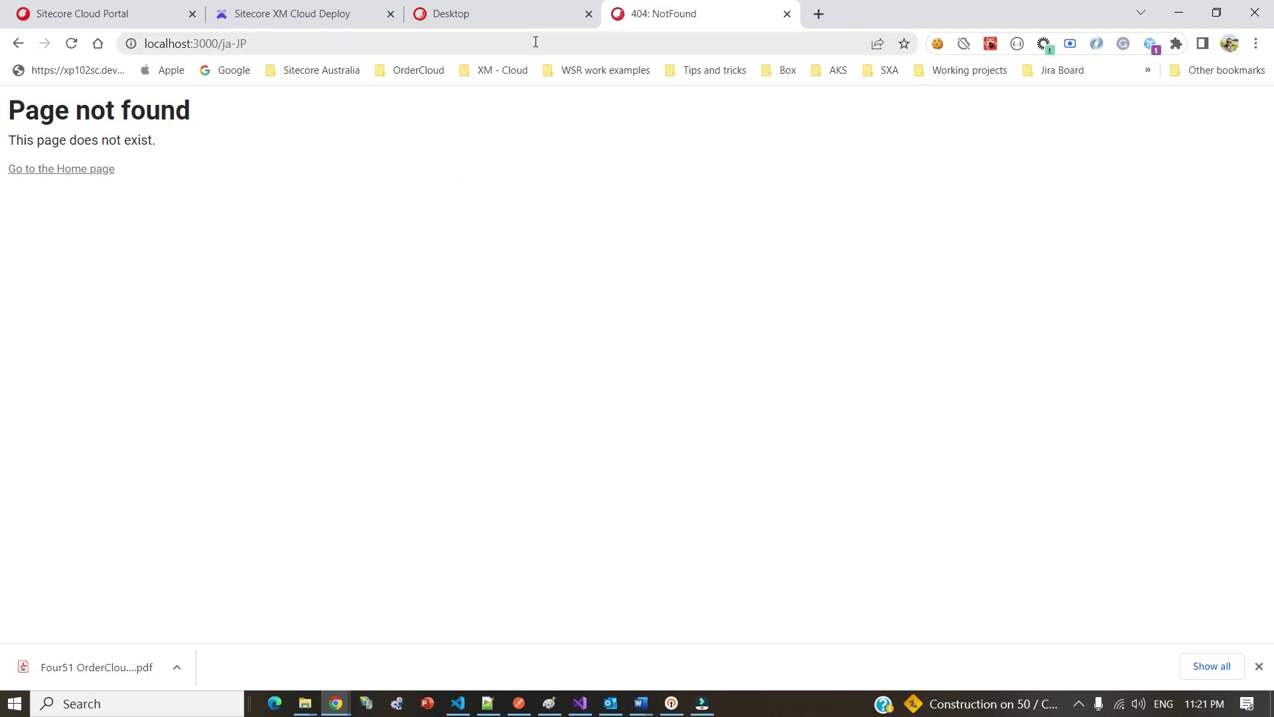
Step: Open the top_recipies Home item and check its English and Japanese (Japan) language versions
{"action": "left_click", "coordinate": [466, 12]}
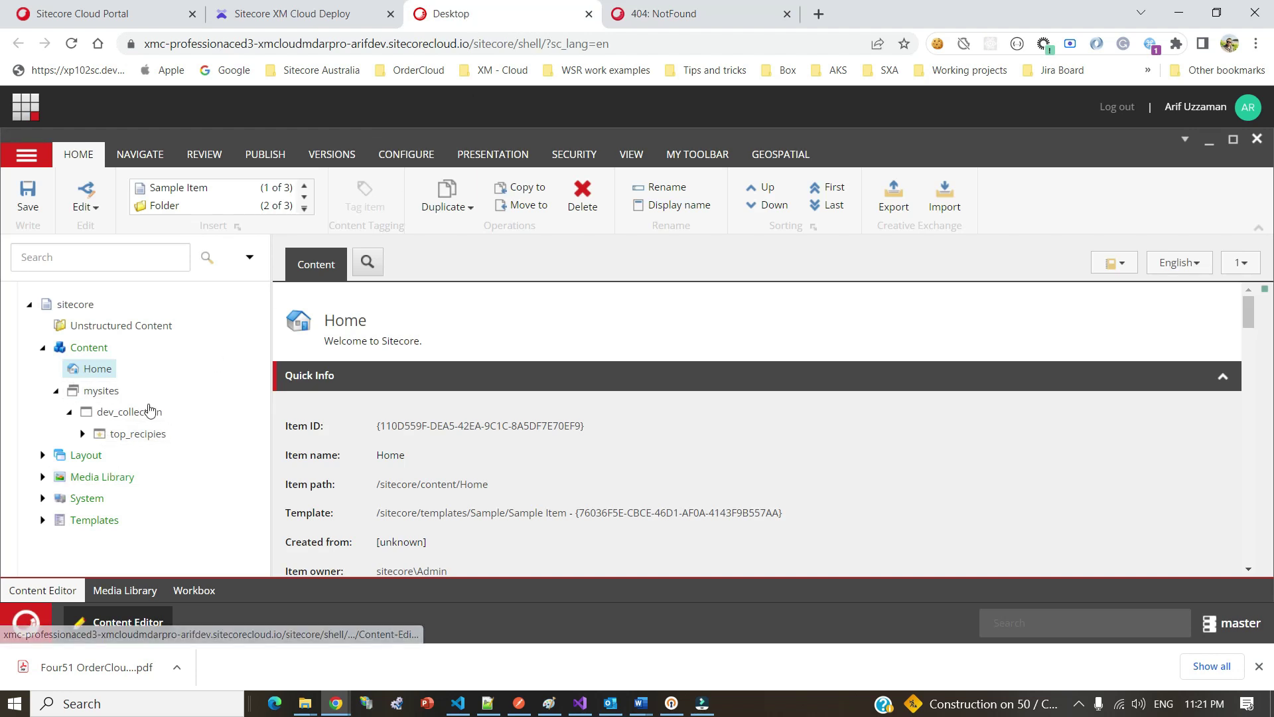
{"action": "left_click", "coordinate": [82, 434]}
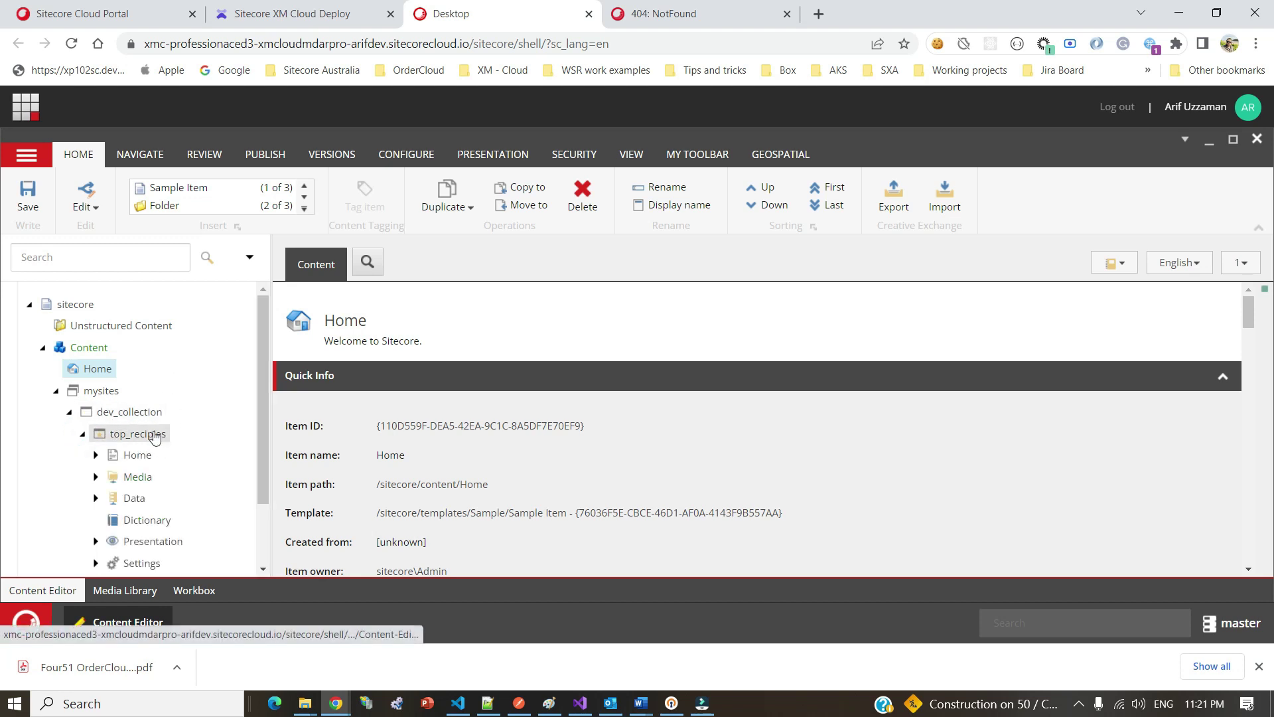
{"action": "left_click", "coordinate": [139, 456]}
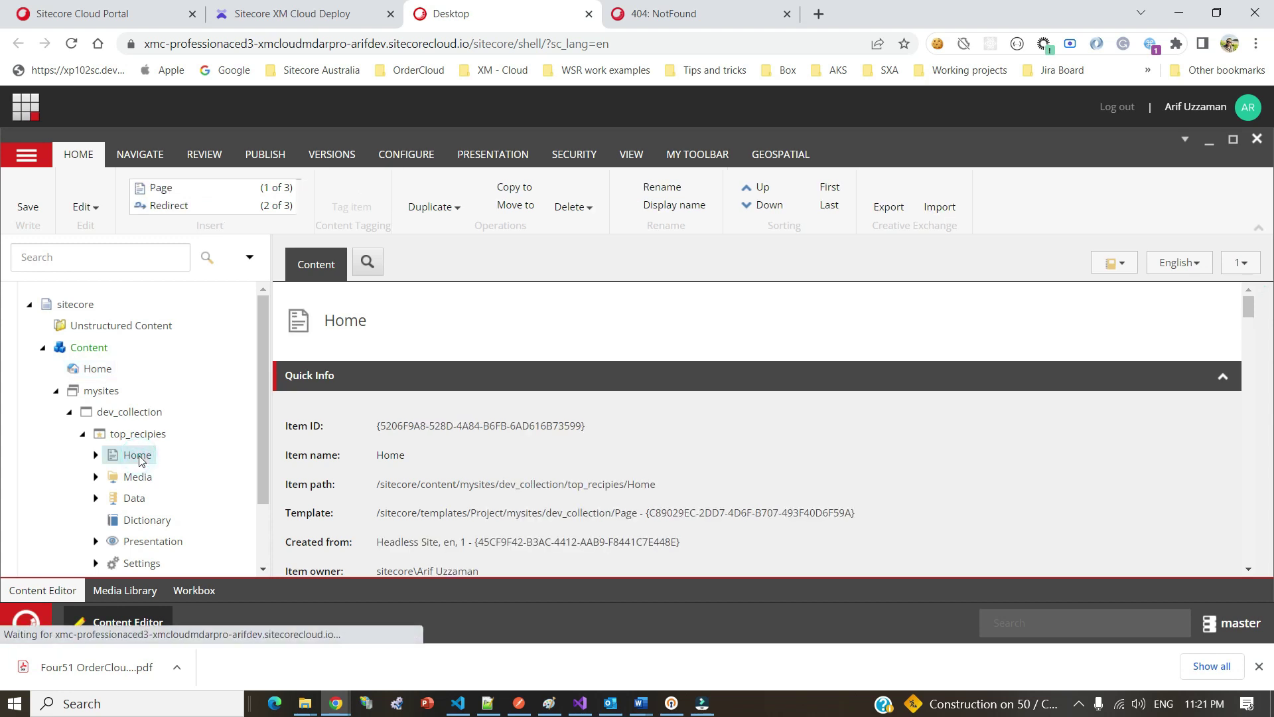
{"action": "left_click", "coordinate": [1187, 268]}
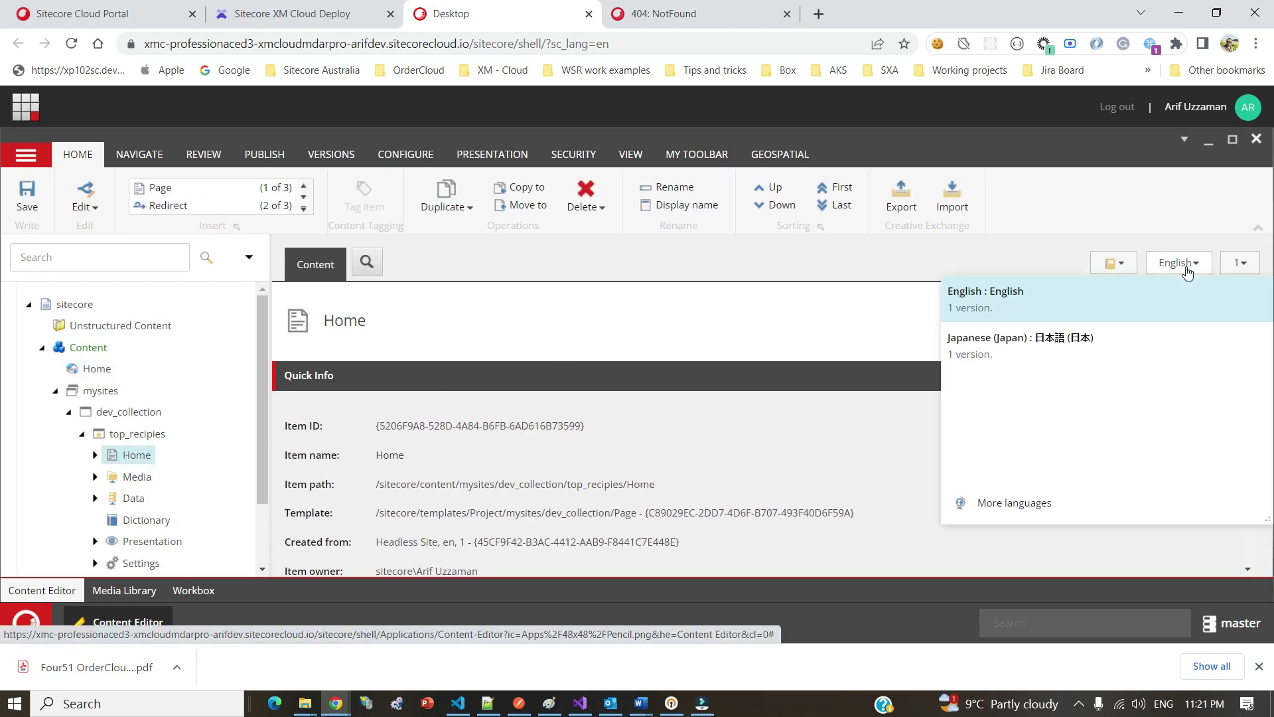
{"action": "left_click", "coordinate": [761, 309]}
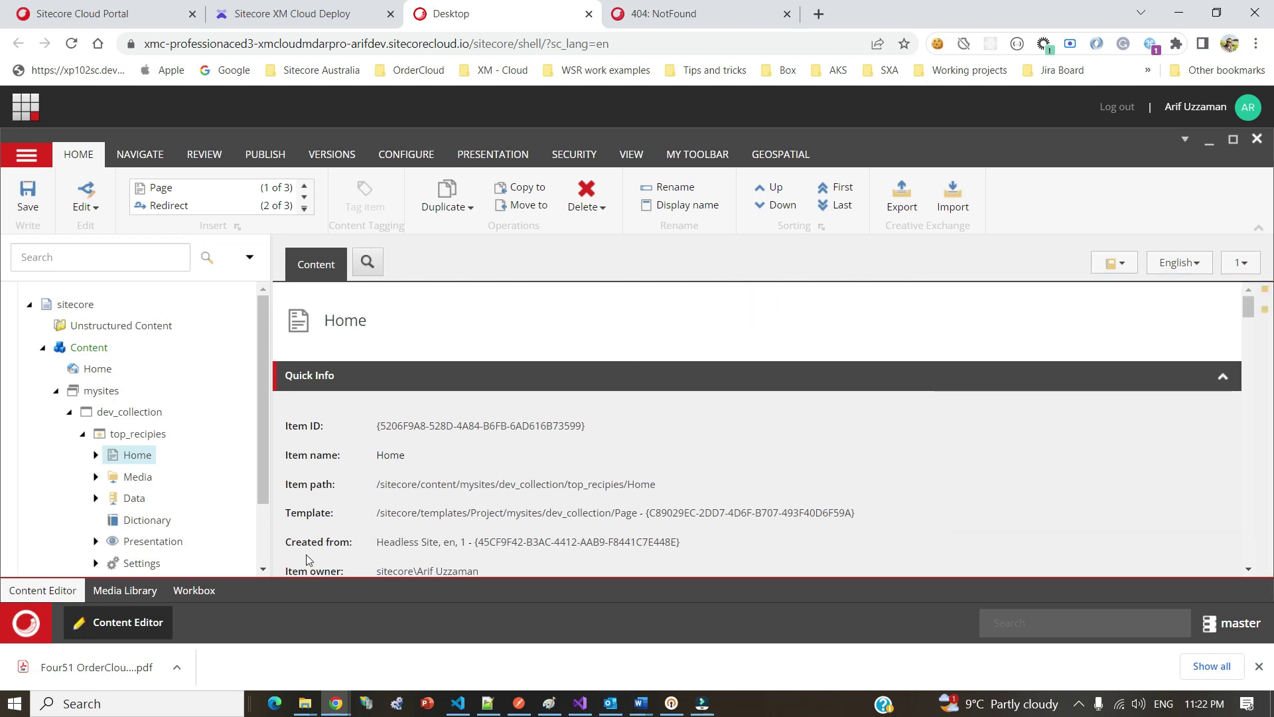
Step: Expand Settings > Site Grouping and open the top_recipies site definition item
{"action": "scroll", "coordinate": [197, 430], "scroll_direction": "down", "scroll_amount": 2}
{"action": "left_click", "coordinate": [96, 480]}
{"action": "scroll", "coordinate": [126, 463], "scroll_direction": "down", "scroll_amount": 2}
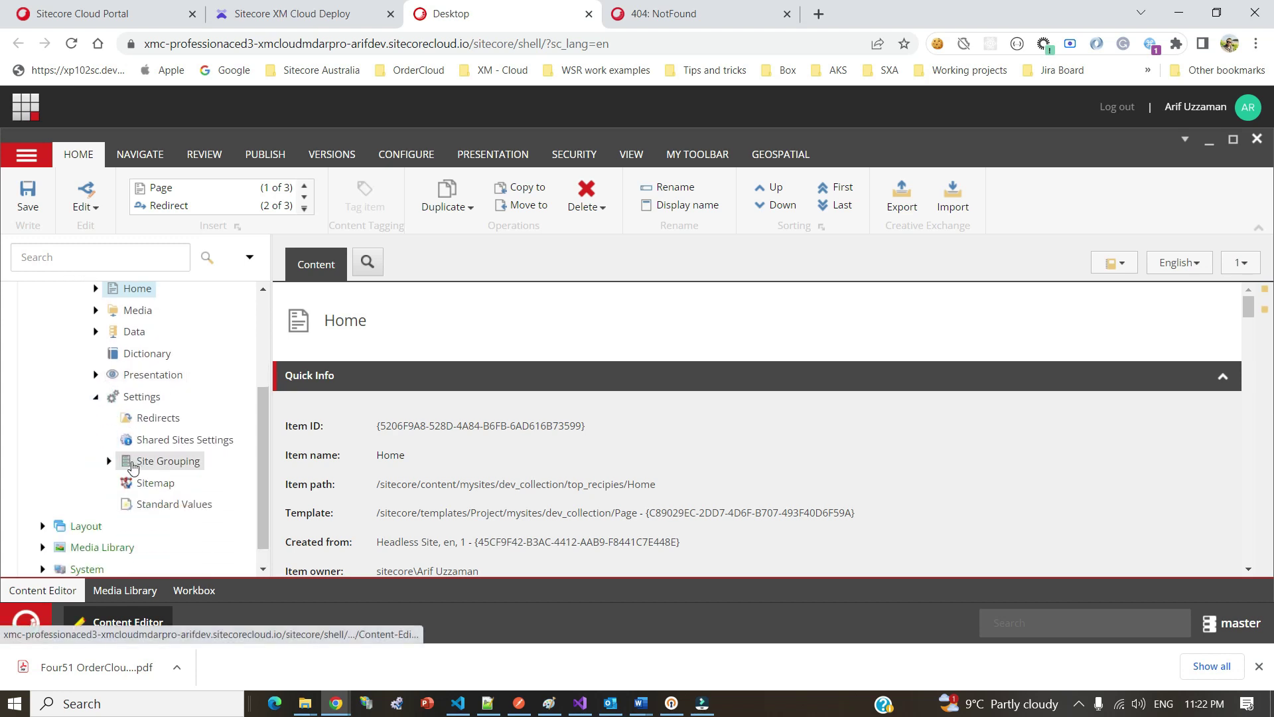
{"action": "left_click", "coordinate": [108, 458]}
{"action": "scroll", "coordinate": [116, 471], "scroll_direction": "down", "scroll_amount": 1}
{"action": "left_click", "coordinate": [175, 436]}
Step: Scroll through the top_recipies fields to the Language (en), Flags and Caches sections
{"action": "scroll", "coordinate": [425, 398], "scroll_direction": "down", "scroll_amount": 5}
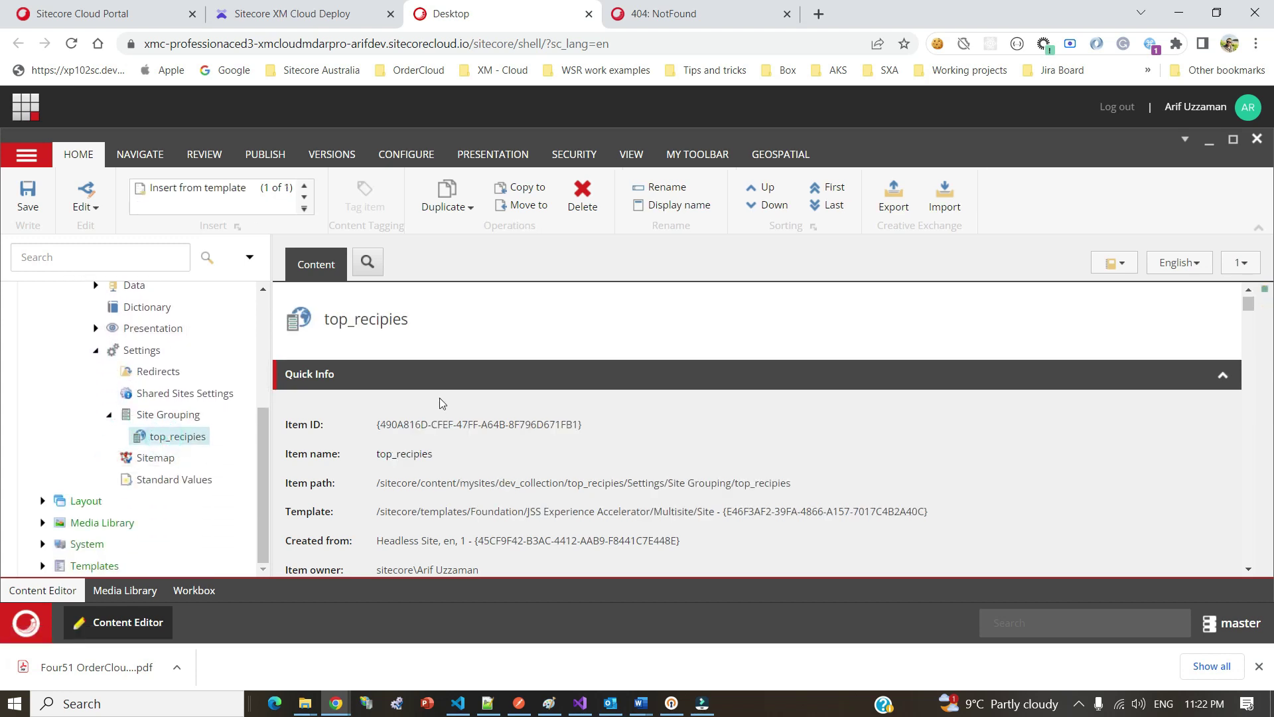
{"action": "scroll", "coordinate": [436, 398], "scroll_direction": "down", "scroll_amount": 2}
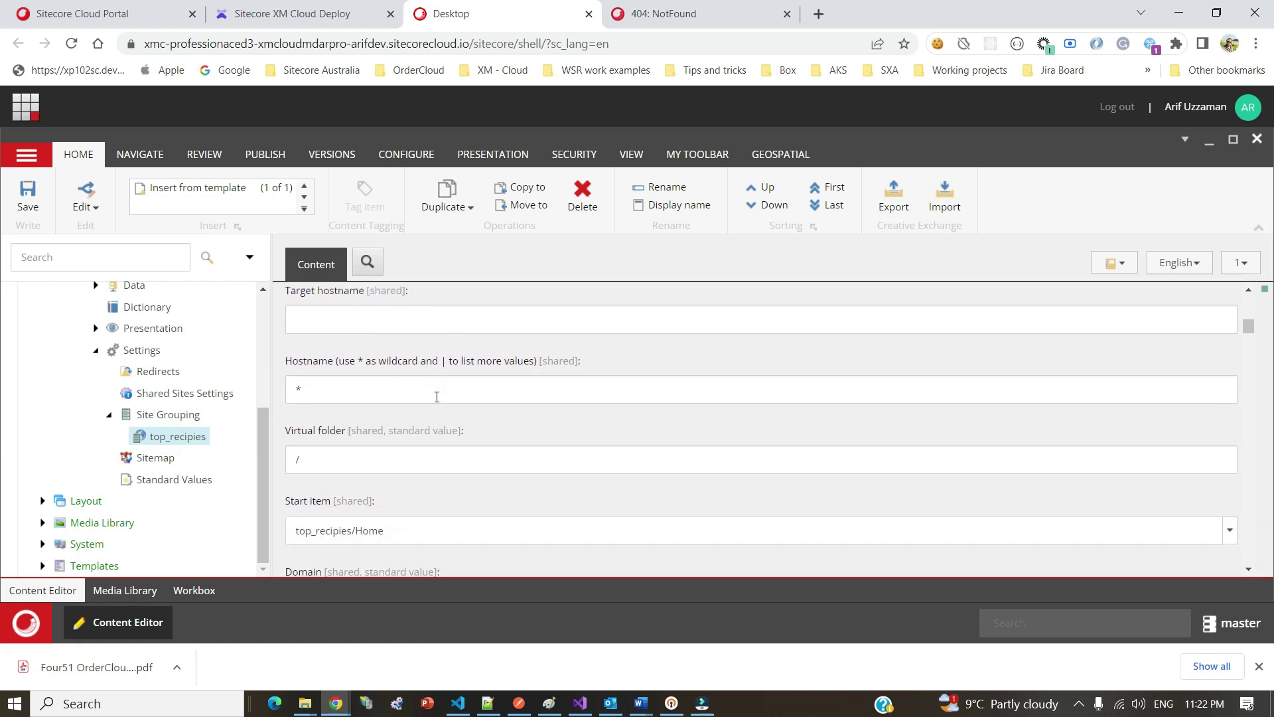
{"action": "scroll", "coordinate": [535, 430], "scroll_direction": "down", "scroll_amount": 2}
{"action": "scroll", "coordinate": [489, 405], "scroll_direction": "down", "scroll_amount": 2}
{"action": "scroll", "coordinate": [525, 444], "scroll_direction": "down", "scroll_amount": 4}
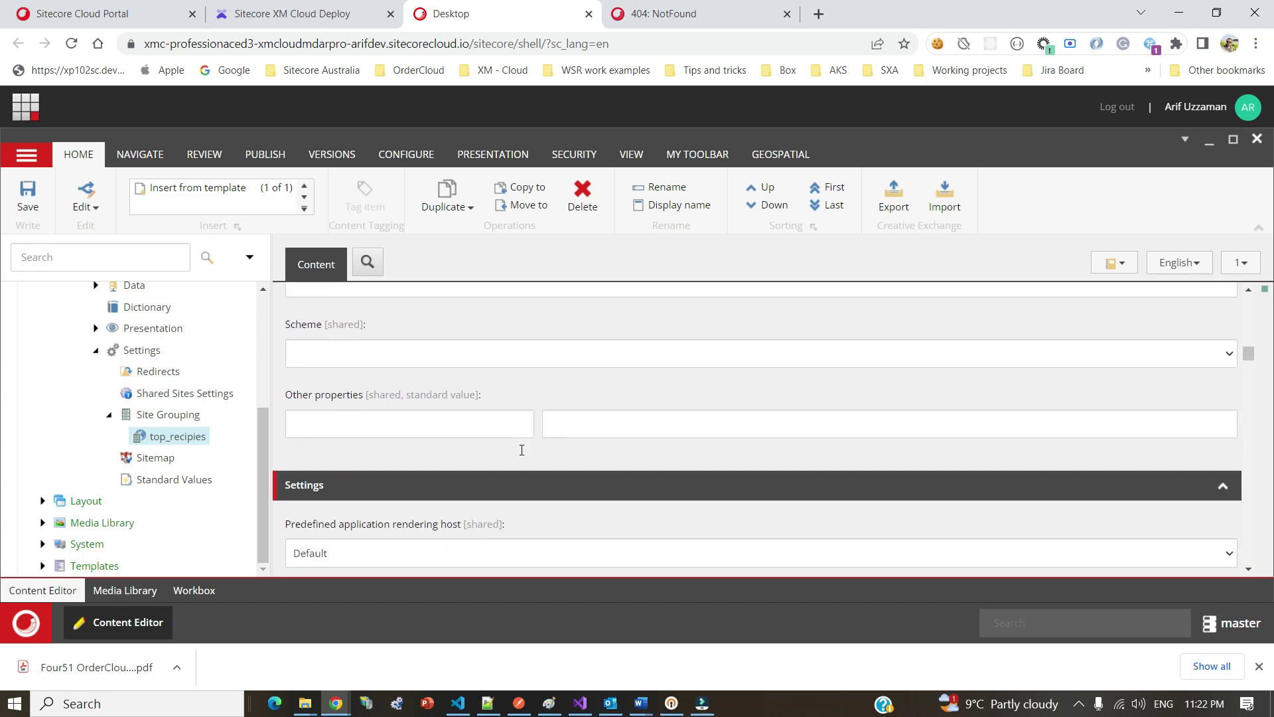
{"action": "scroll", "coordinate": [511, 448], "scroll_direction": "up", "scroll_amount": 4}
{"action": "scroll", "coordinate": [464, 435], "scroll_direction": "down", "scroll_amount": 3}
{"action": "scroll", "coordinate": [418, 426], "scroll_direction": "up", "scroll_amount": 4}
{"action": "scroll", "coordinate": [417, 426], "scroll_direction": "up", "scroll_amount": 1}
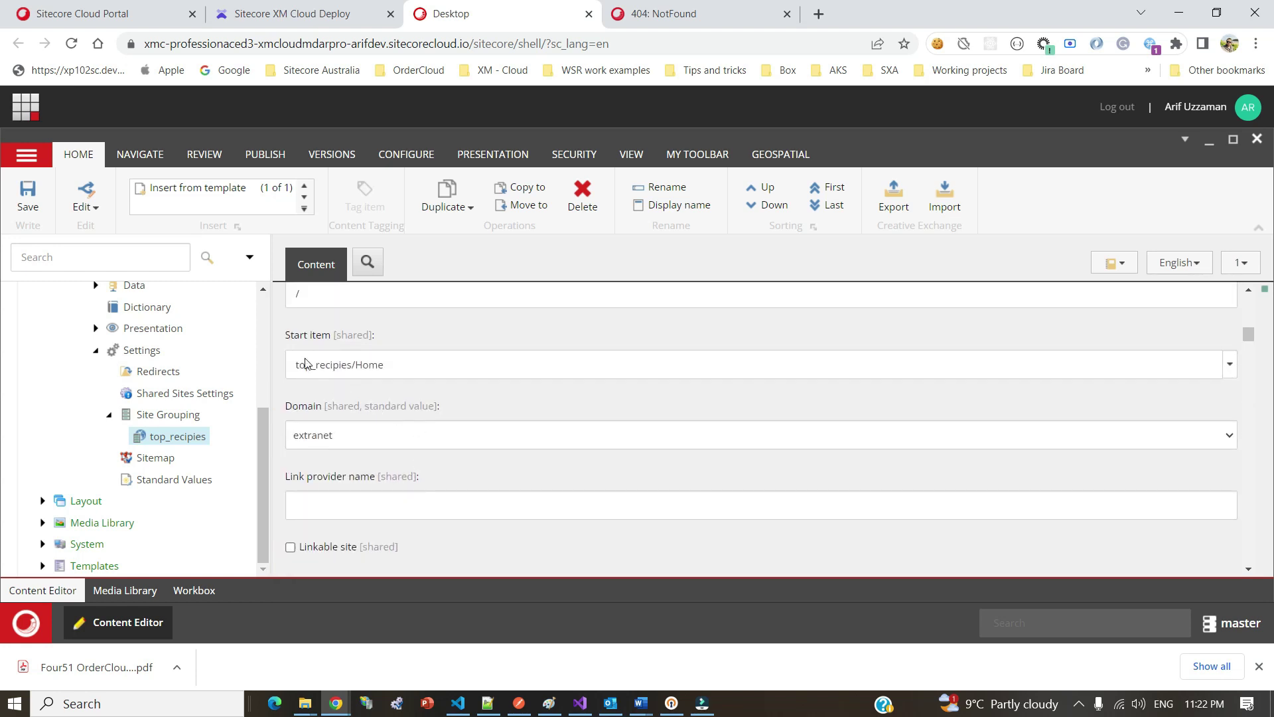
{"action": "scroll", "coordinate": [451, 463], "scroll_direction": "down", "scroll_amount": 6}
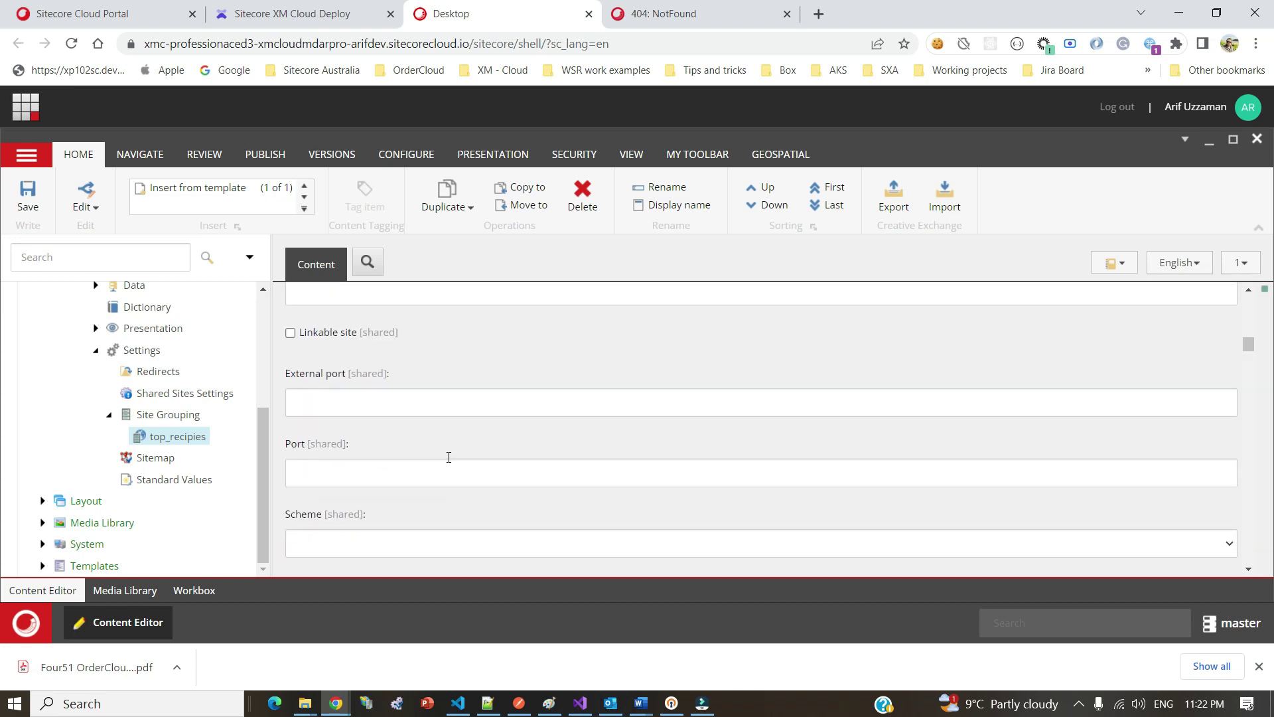
{"action": "scroll", "coordinate": [448, 459], "scroll_direction": "down", "scroll_amount": 8}
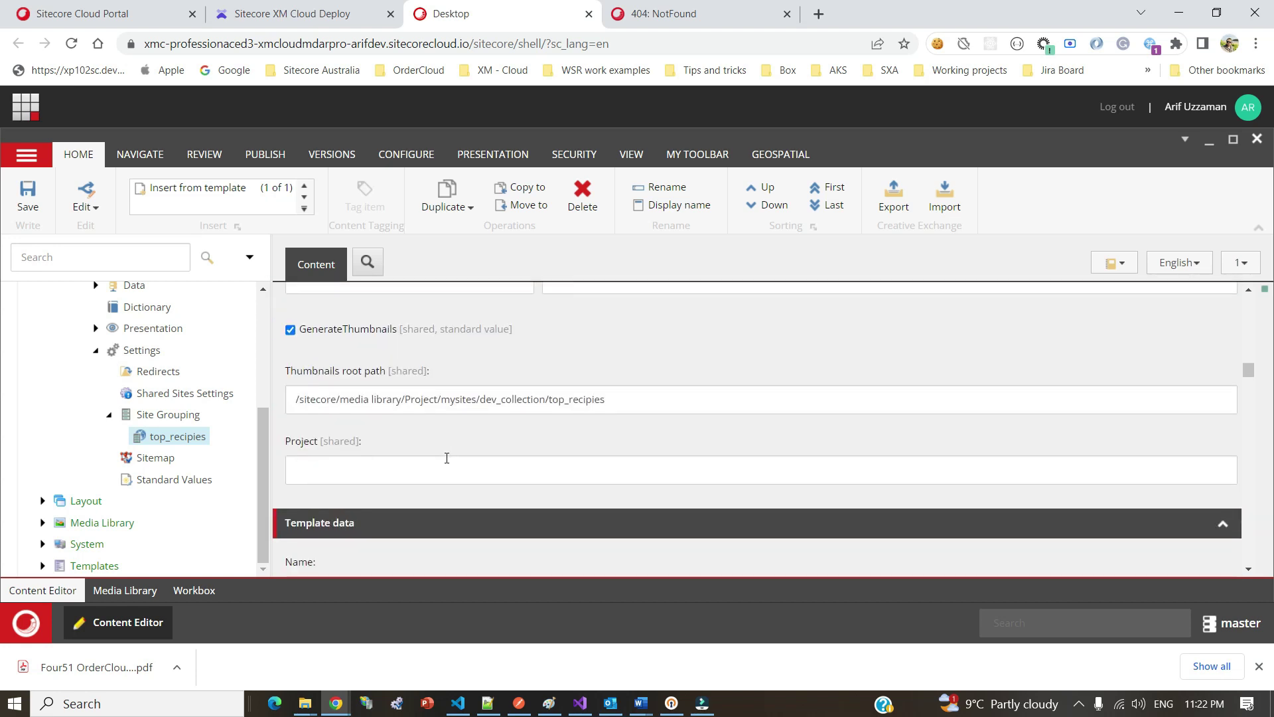
{"action": "scroll", "coordinate": [447, 457], "scroll_direction": "down", "scroll_amount": 1}
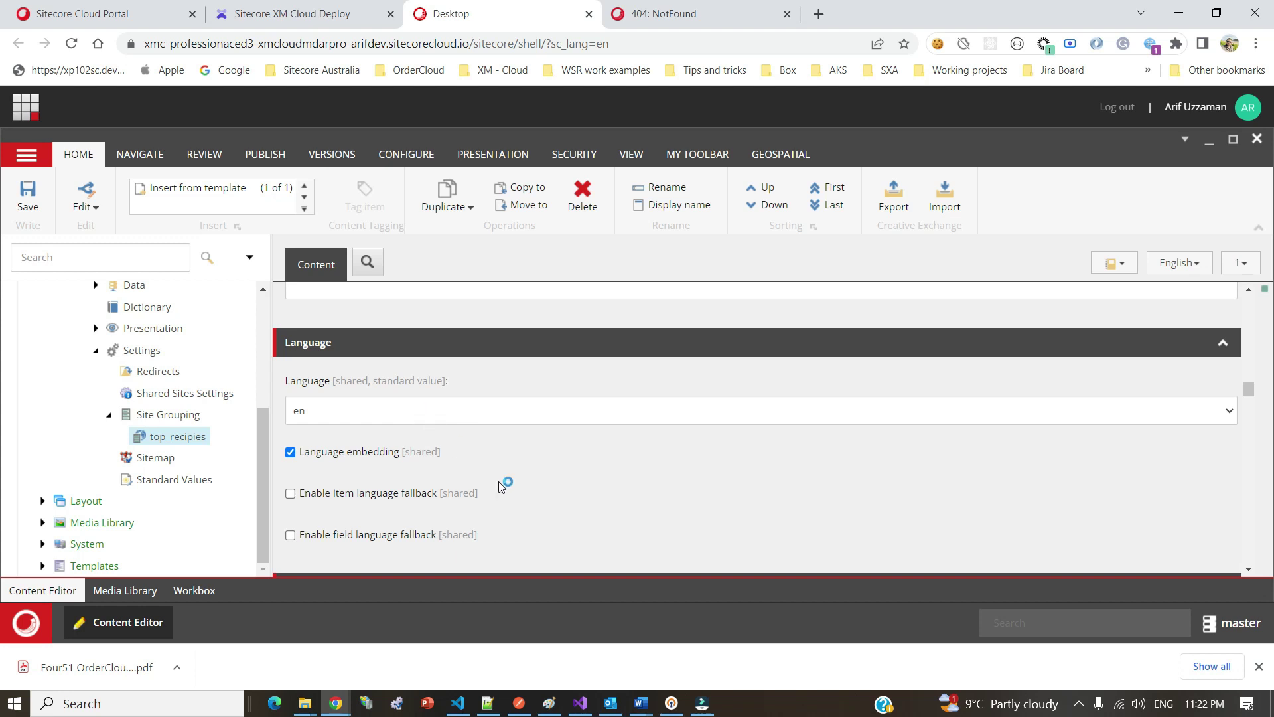
{"action": "scroll", "coordinate": [580, 508], "scroll_direction": "down", "scroll_amount": 5}
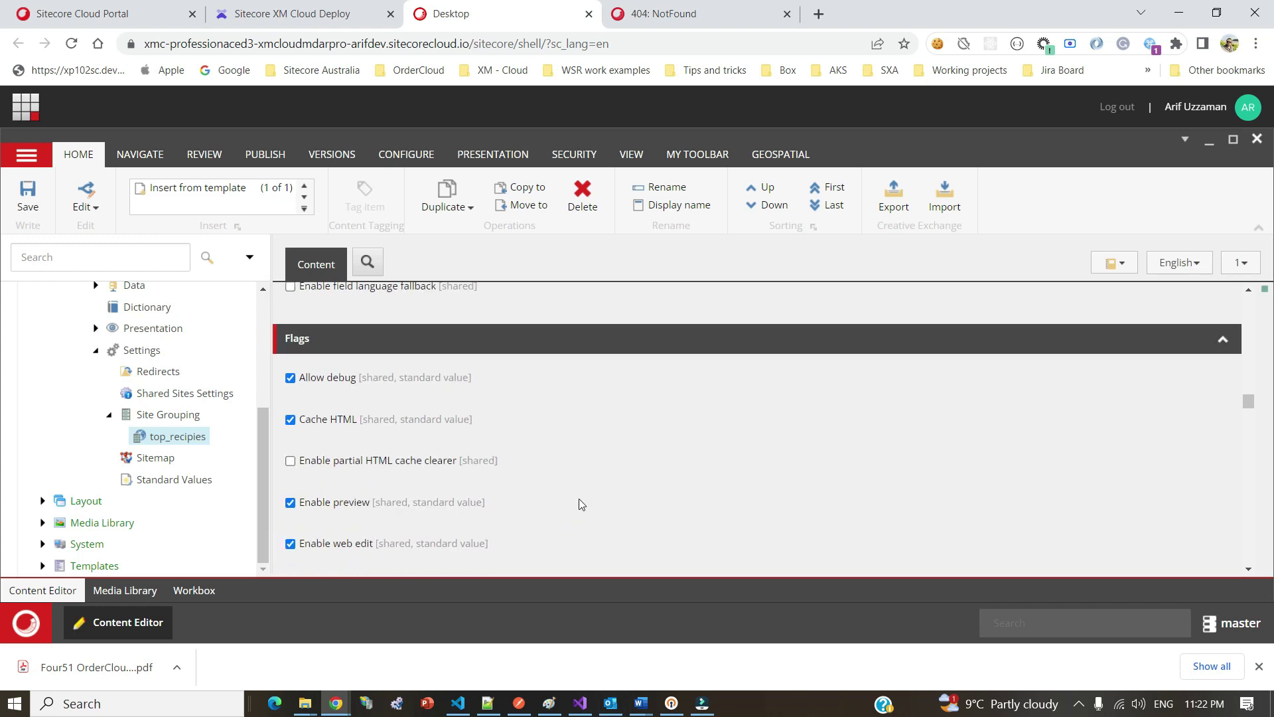
{"action": "scroll", "coordinate": [579, 500], "scroll_direction": "down", "scroll_amount": 6}
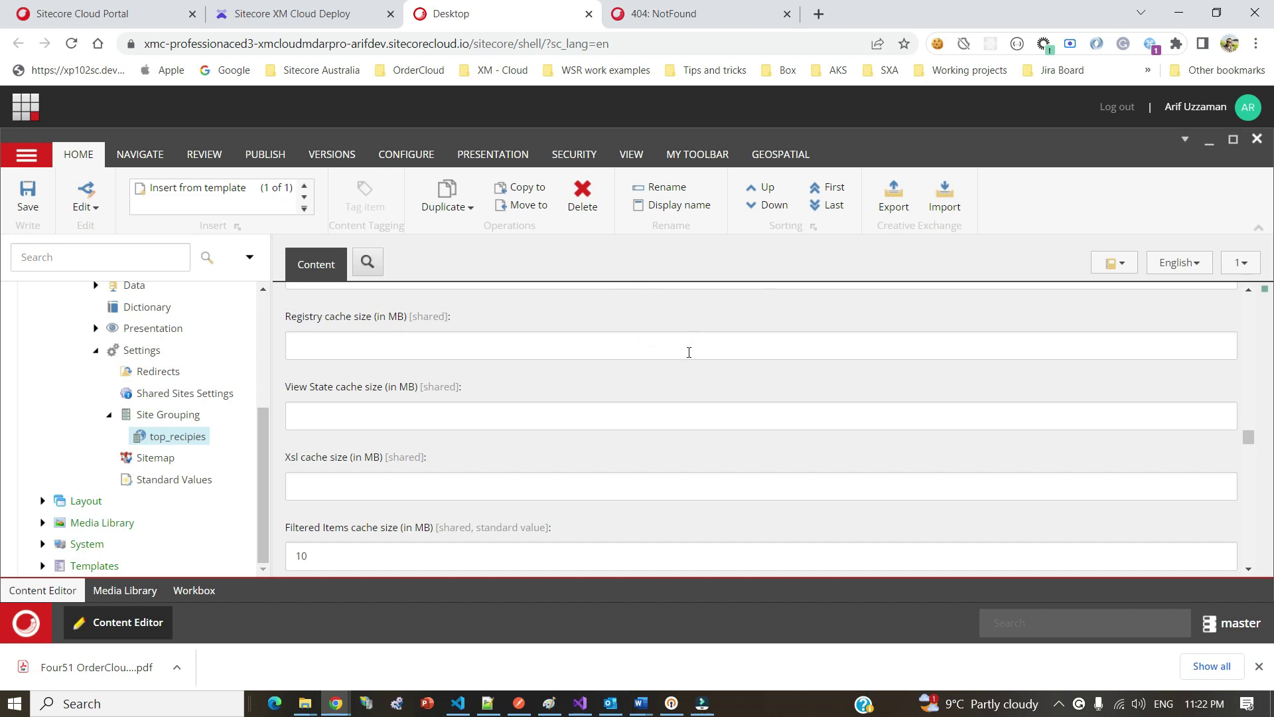
{"action": "scroll", "coordinate": [174, 437], "scroll_direction": "up", "scroll_amount": 5}
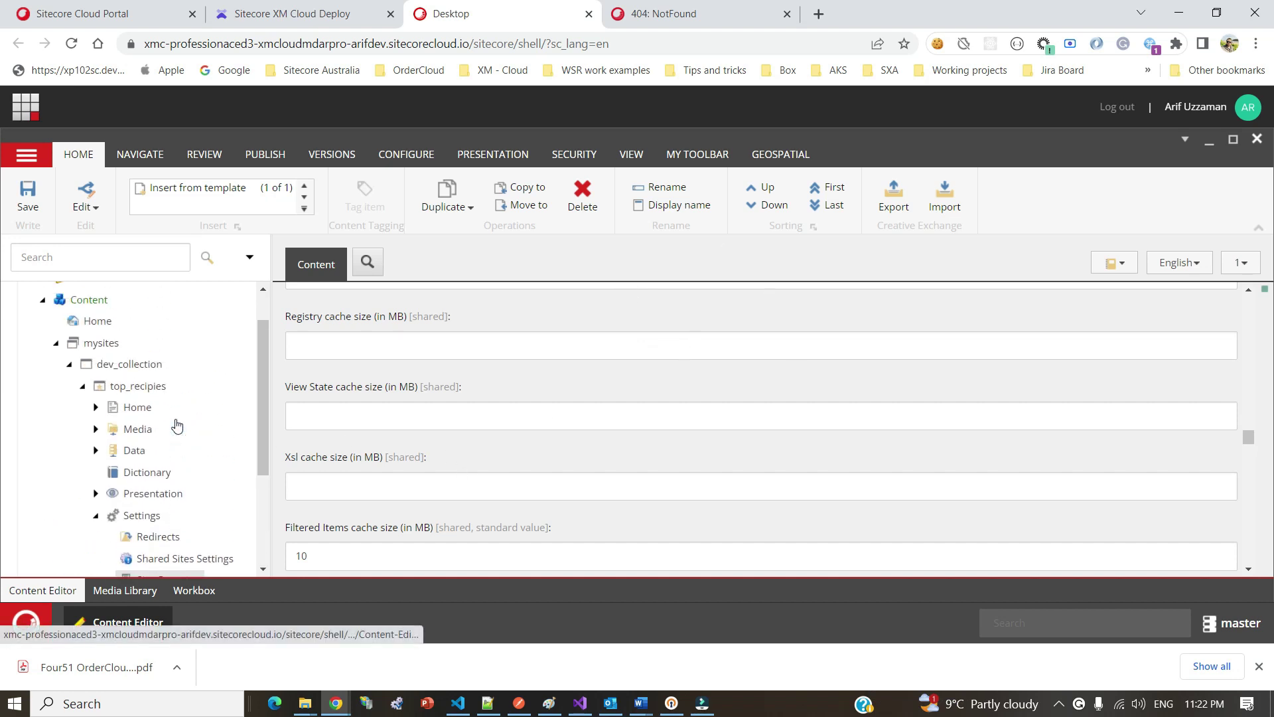
Step: Reopen the Home item, confirm its language versions staying in English, and return to VS Code
{"action": "left_click", "coordinate": [145, 414]}
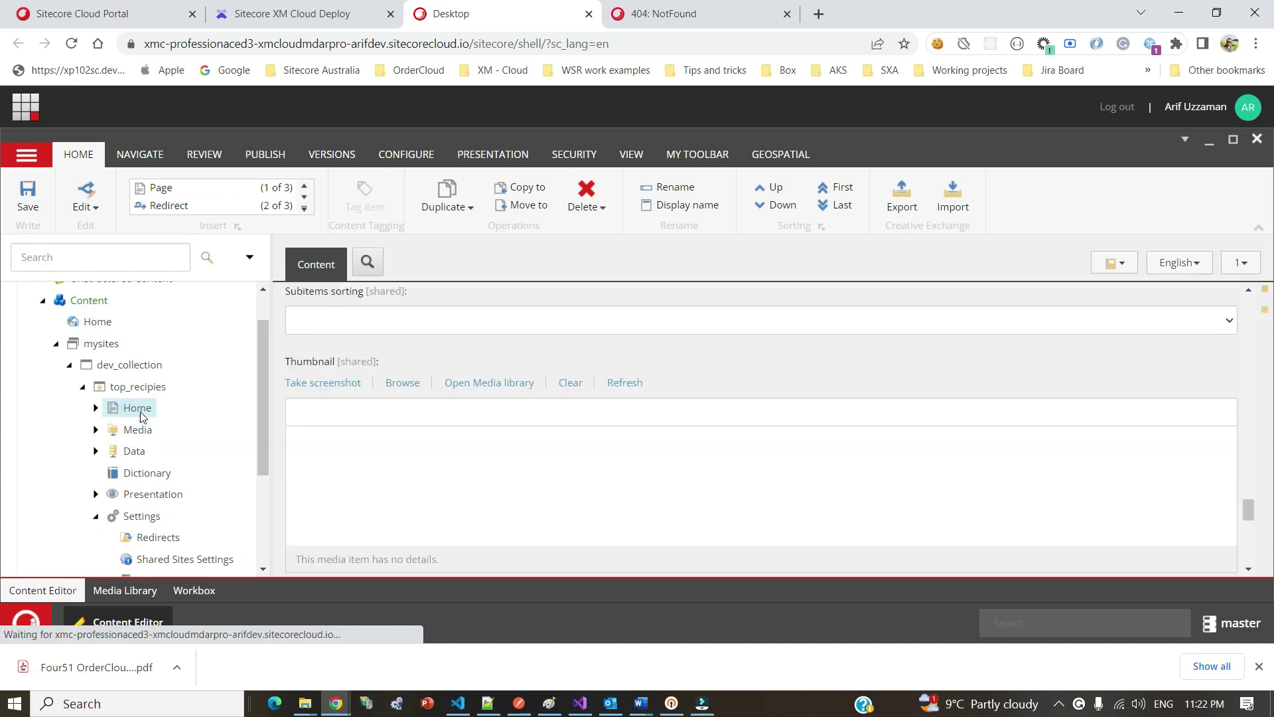
{"action": "left_click", "coordinate": [1179, 262]}
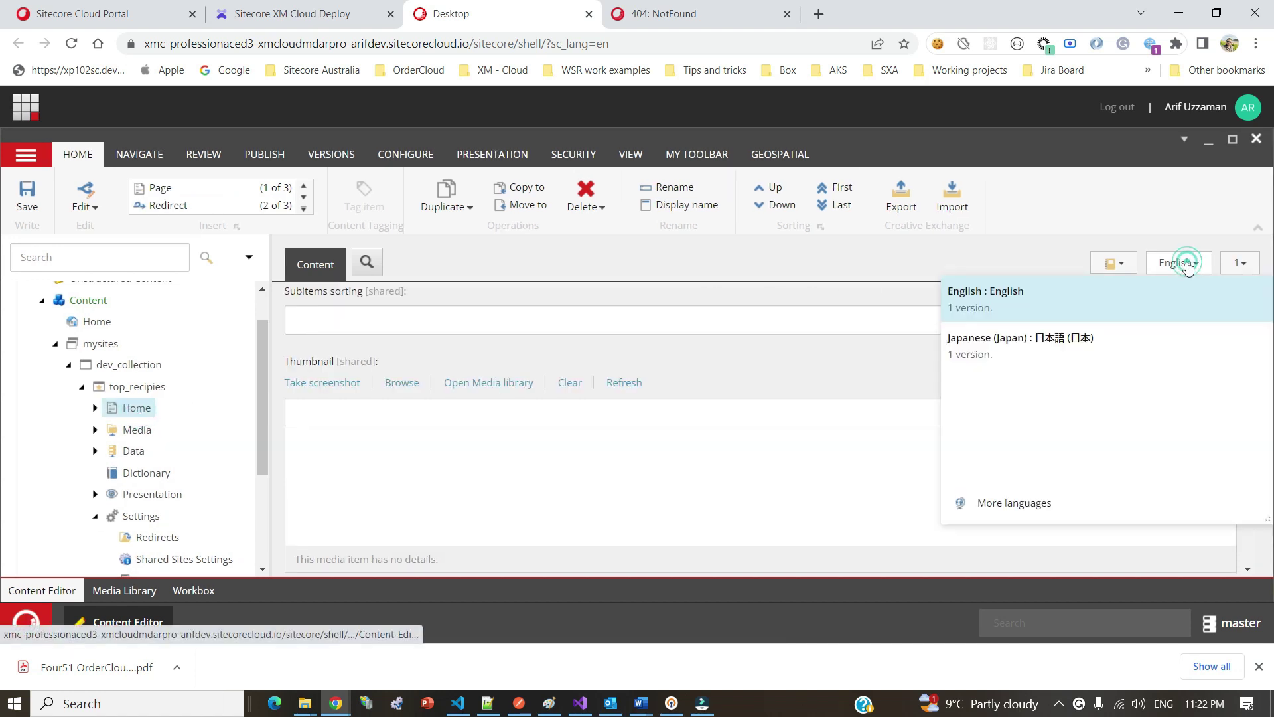
{"action": "left_click", "coordinate": [1064, 188]}
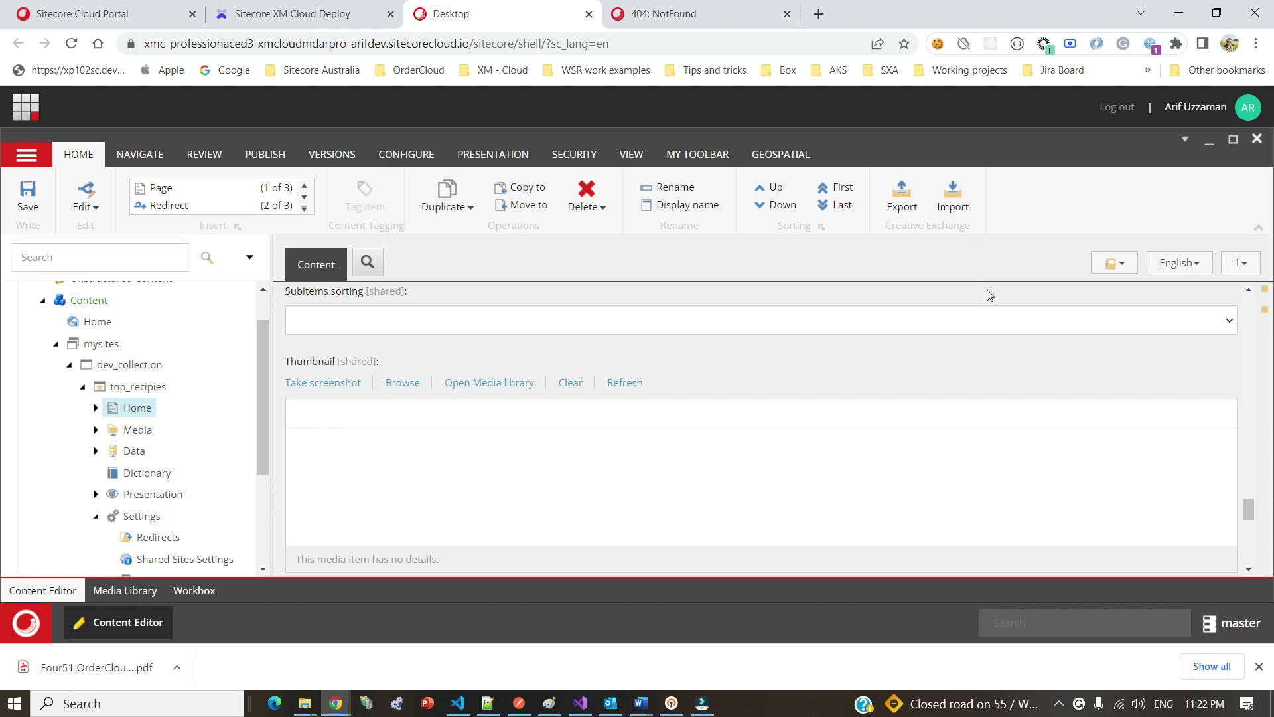
{"action": "left_click", "coordinate": [458, 703]}
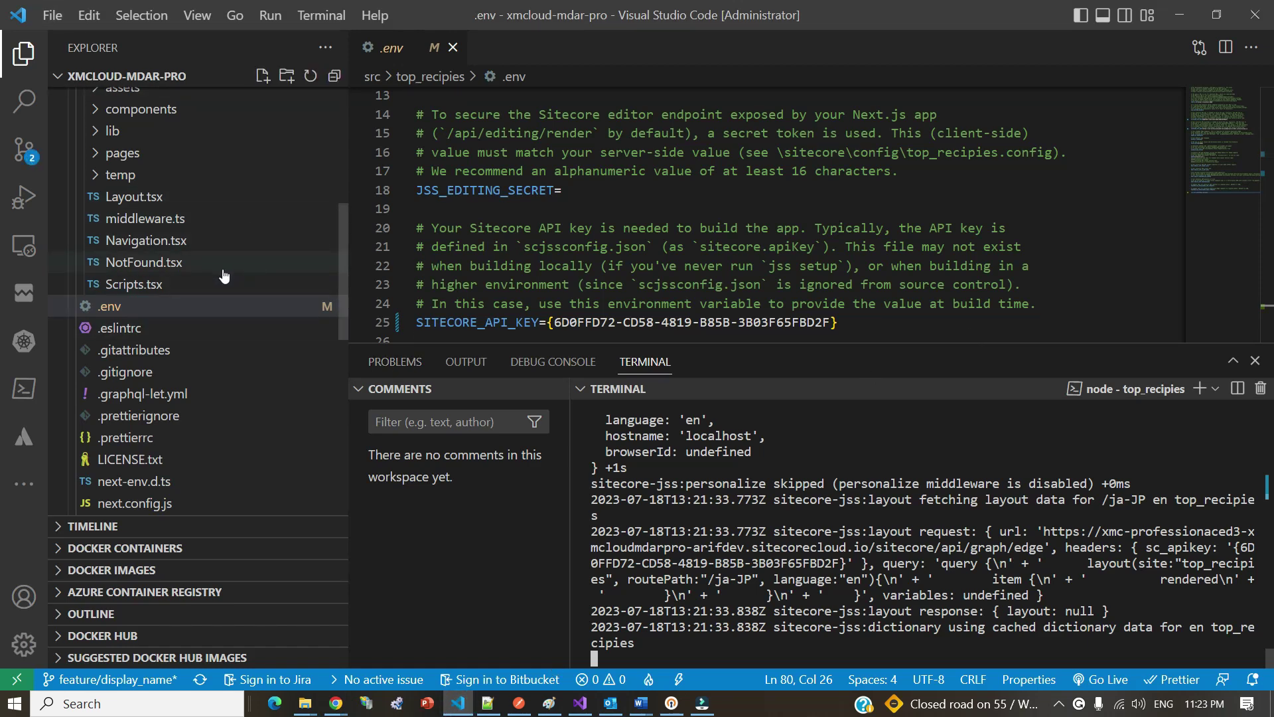
Step: Open next.config.js and scroll to its i18n block, whose locales list only 'en'
{"action": "scroll", "coordinate": [258, 312], "scroll_direction": "down", "scroll_amount": 5}
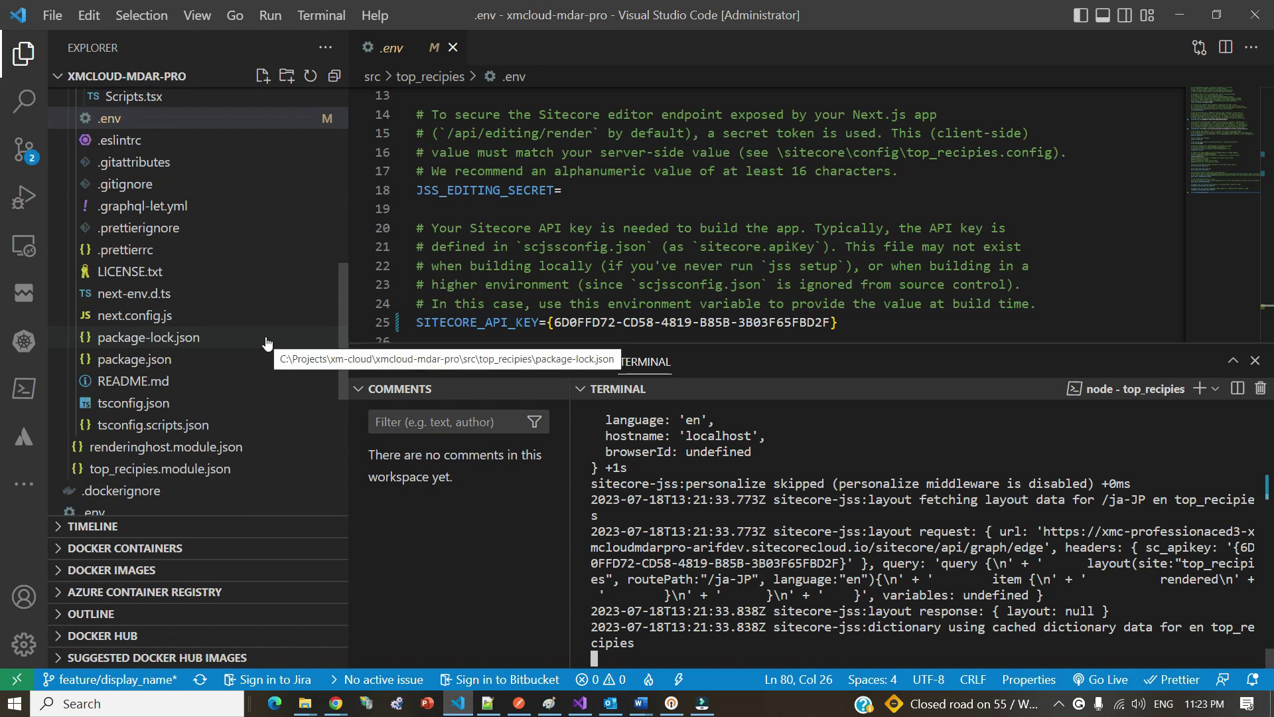
{"action": "left_click", "coordinate": [119, 314]}
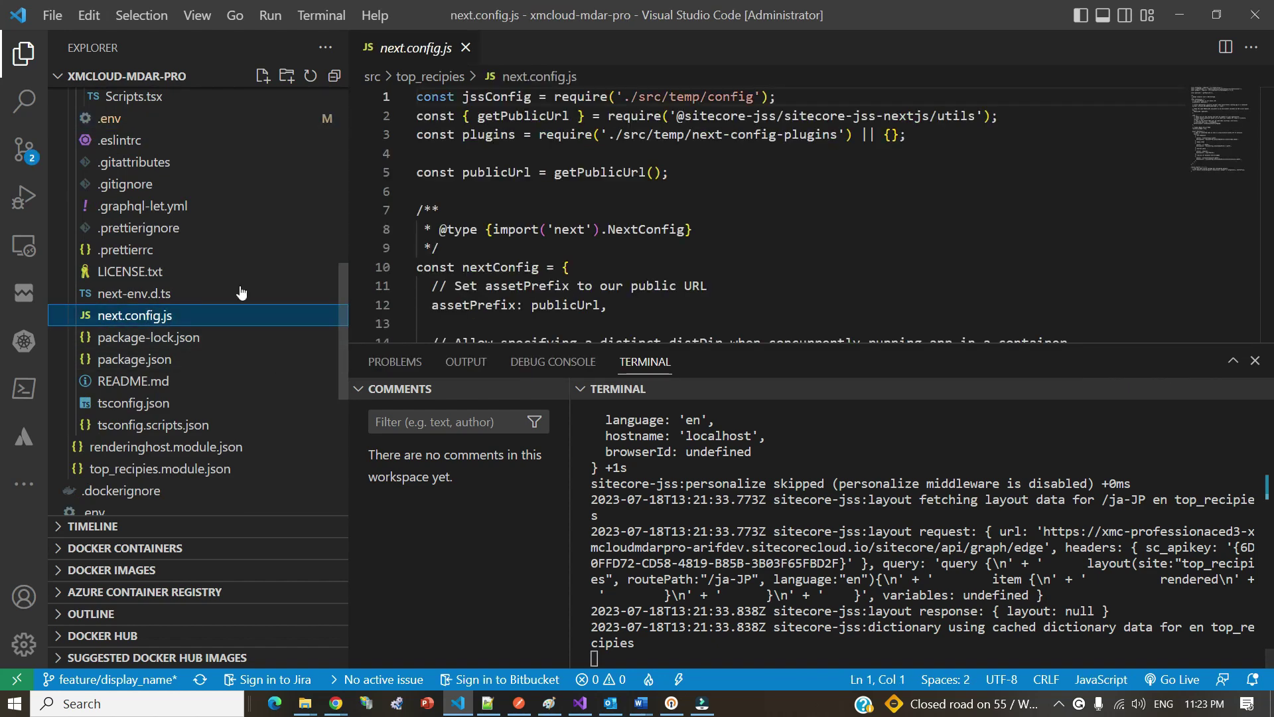
{"action": "scroll", "coordinate": [482, 270], "scroll_direction": "down", "scroll_amount": 2}
{"action": "scroll", "coordinate": [483, 271], "scroll_direction": "down", "scroll_amount": 3}
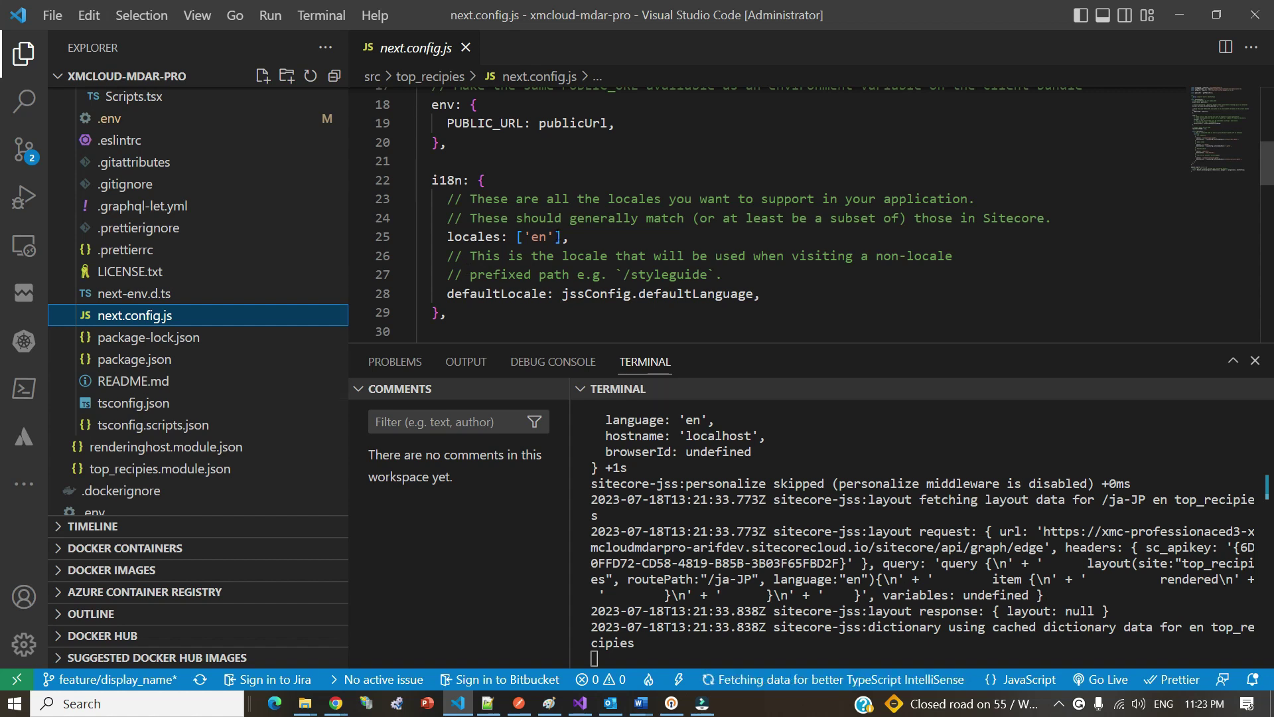
Step: Add 'ja-JP' after 'en' in the next.config.js locales and save
{"action": "left_click", "coordinate": [556, 236]}
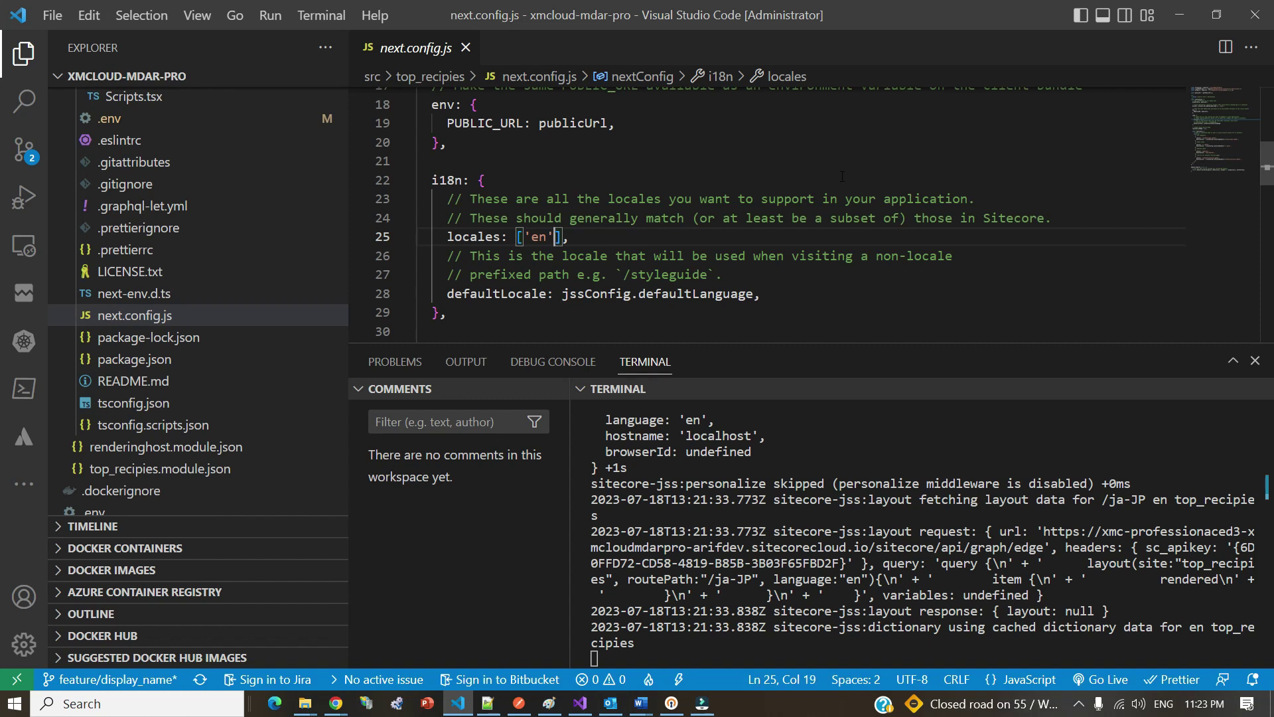
{"action": "type", "text": ", "}
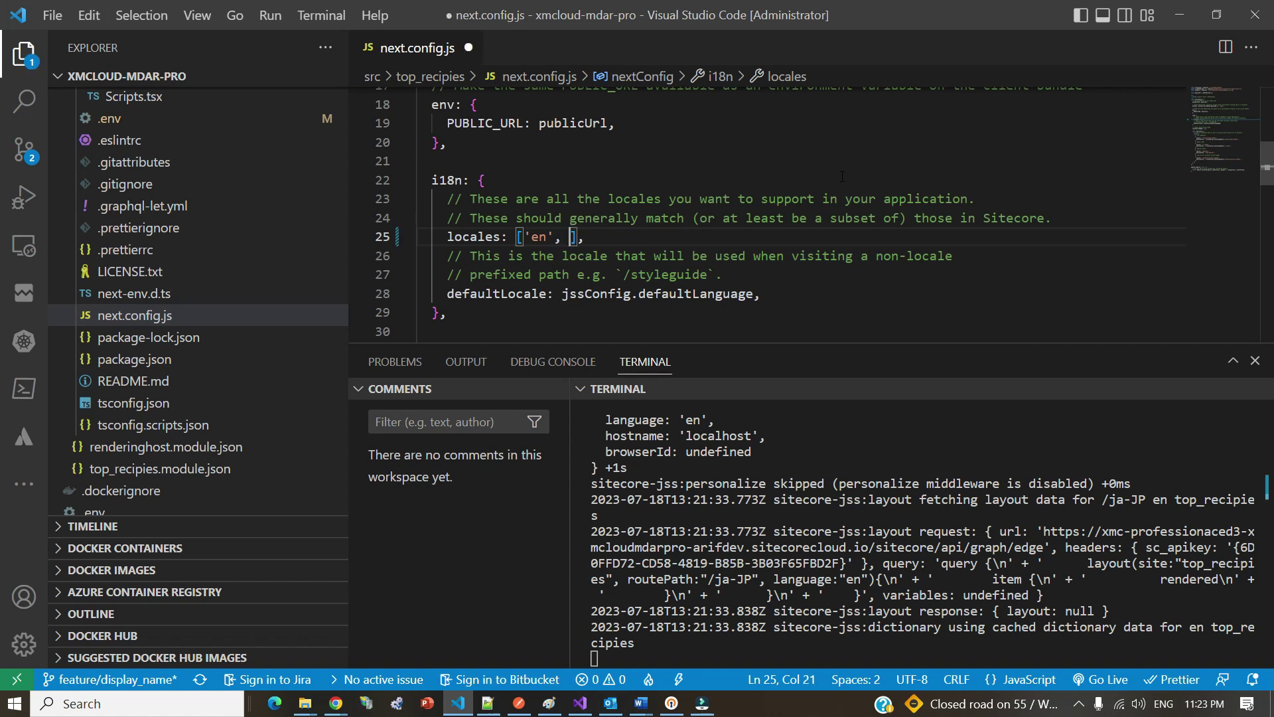
{"action": "type", "text": "'ja-JP"}
{"action": "key", "text": "ctrl+s"}
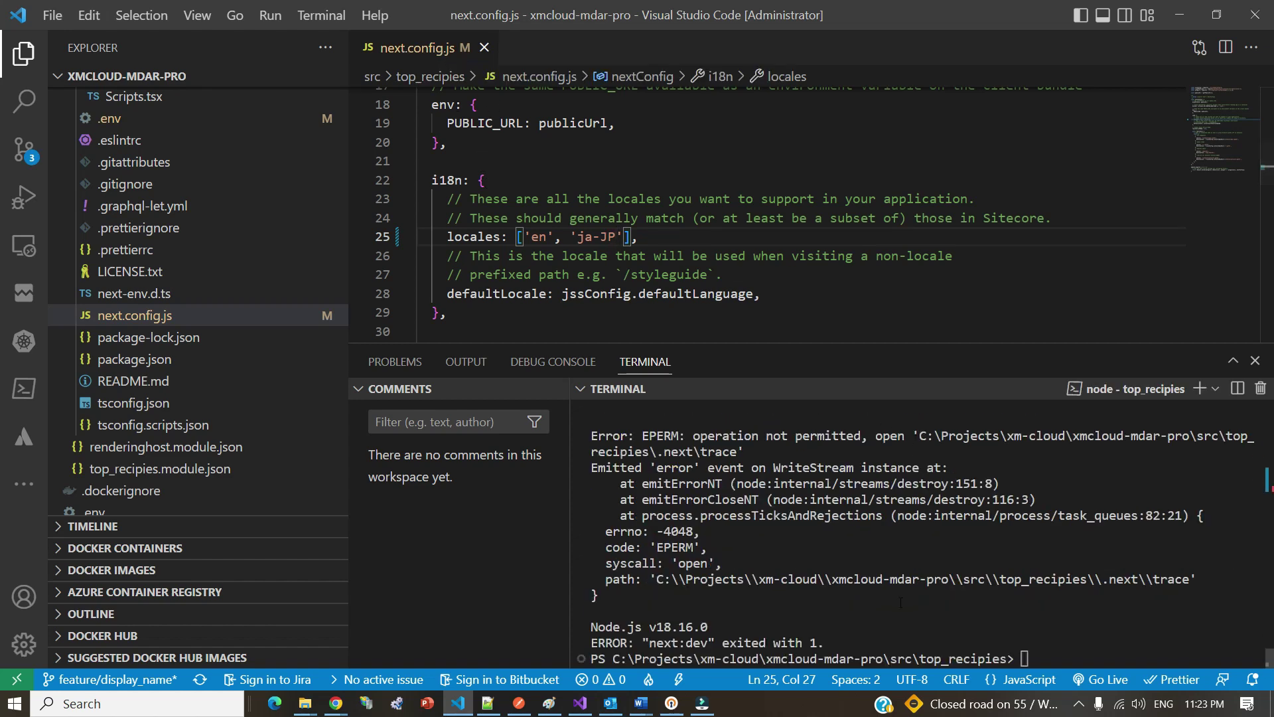
Step: Run jss start:connected in the terminal
{"action": "left_click", "coordinate": [1044, 621]}
{"action": "type", "text": "jss start:connected"}
{"action": "key", "text": "Return"}
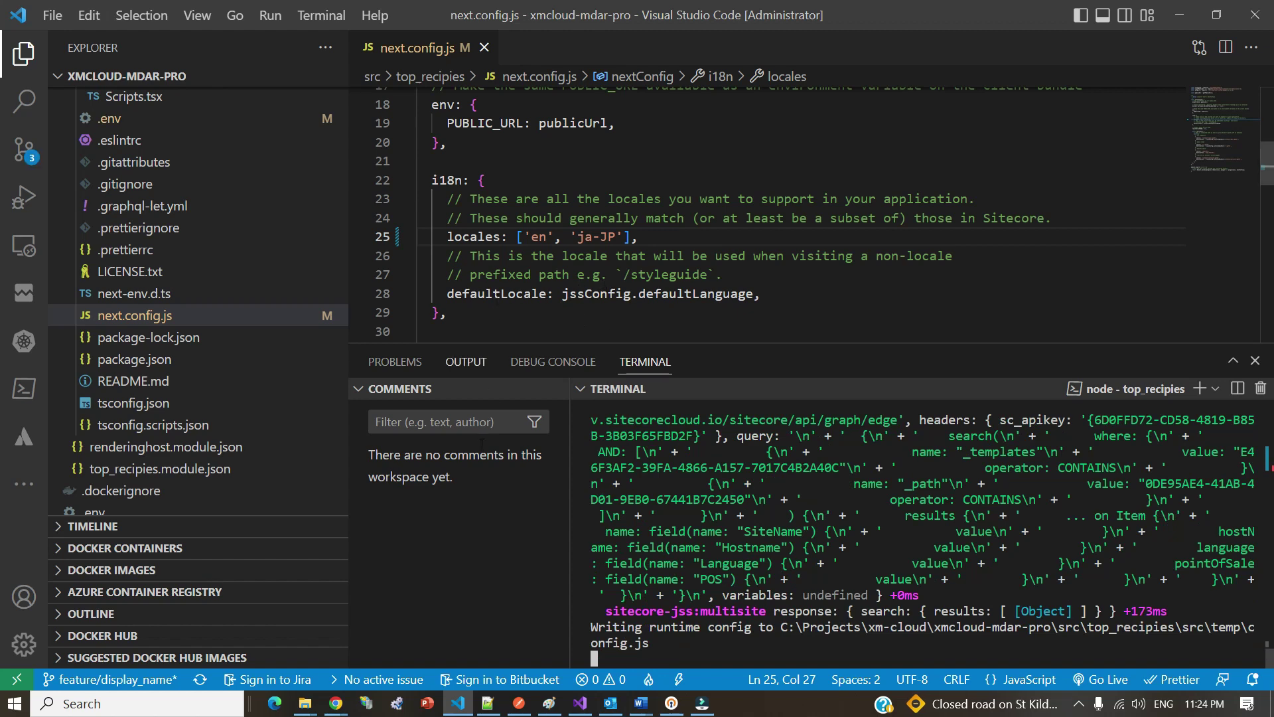
Step: Search the project for 'en' and open the locales match in redirects.ts
{"action": "left_click", "coordinate": [38, 101]}
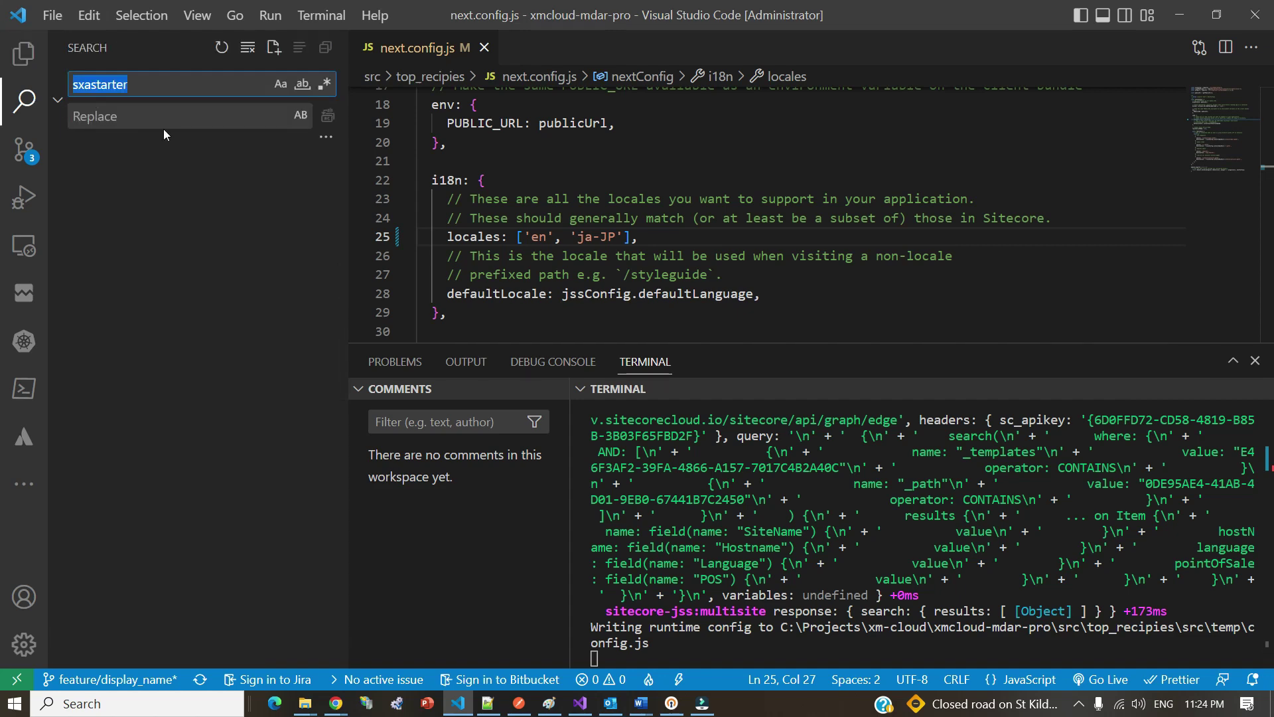
{"action": "key", "text": "BackSpace"}
{"action": "key", "text": "BackSpace"}
{"action": "key", "text": "BackSpace"}
{"action": "key", "text": "BackSpace"}
{"action": "key", "text": "BackSpace"}
{"action": "key", "text": "BackSpace"}
{"action": "key", "text": "BackSpace"}
{"action": "key", "text": "BackSpace"}
{"action": "key", "text": "BackSpace"}
{"action": "key", "text": "BackSpace"}
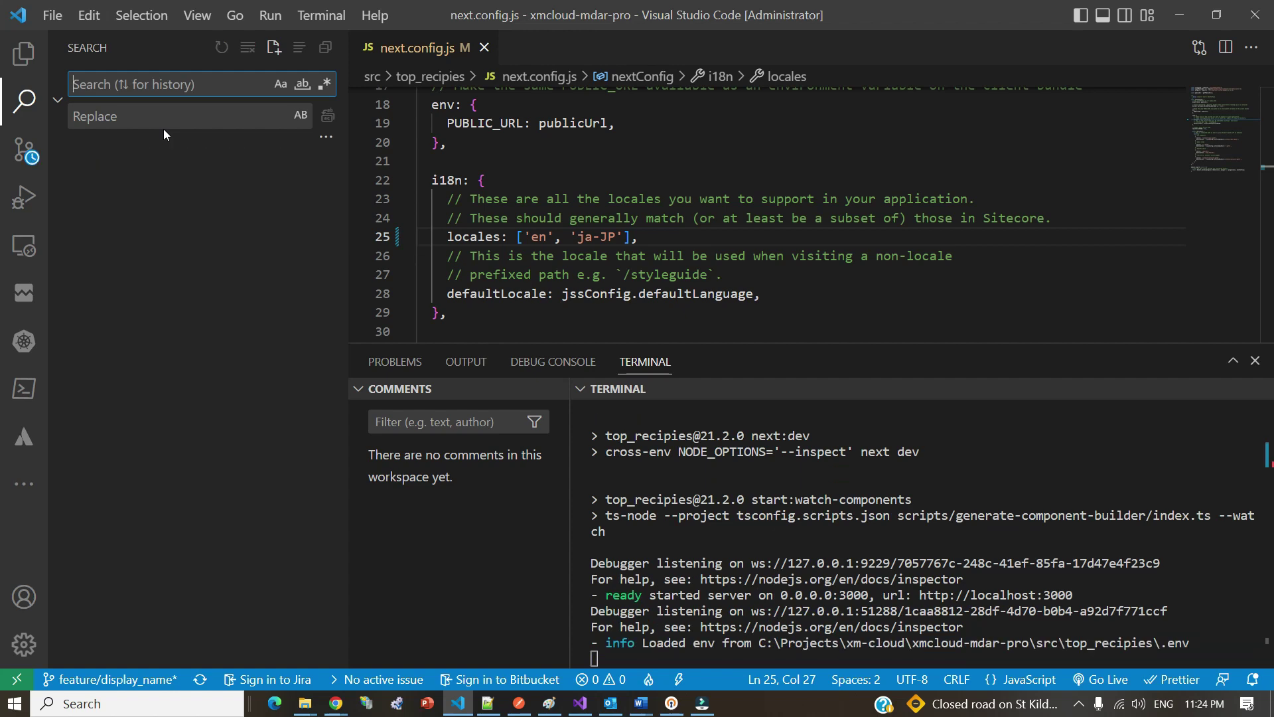
{"action": "type", "text": "'en'"}
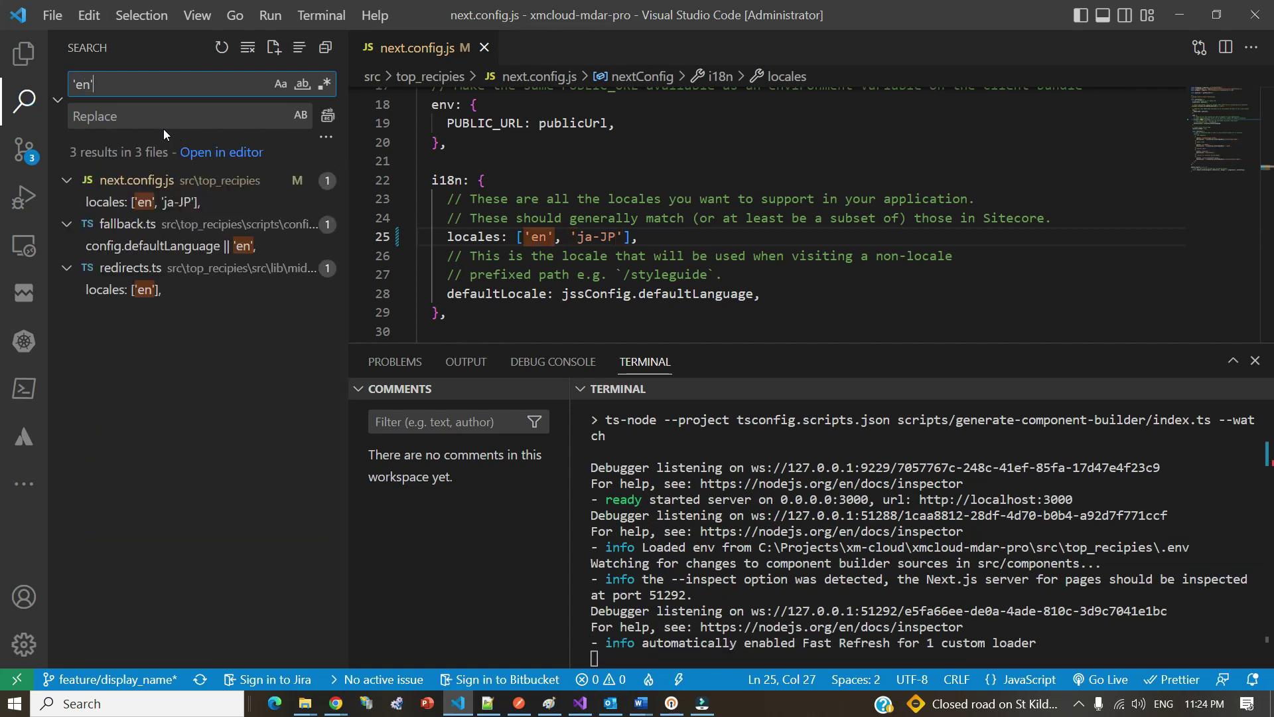
{"action": "left_click", "coordinate": [116, 290]}
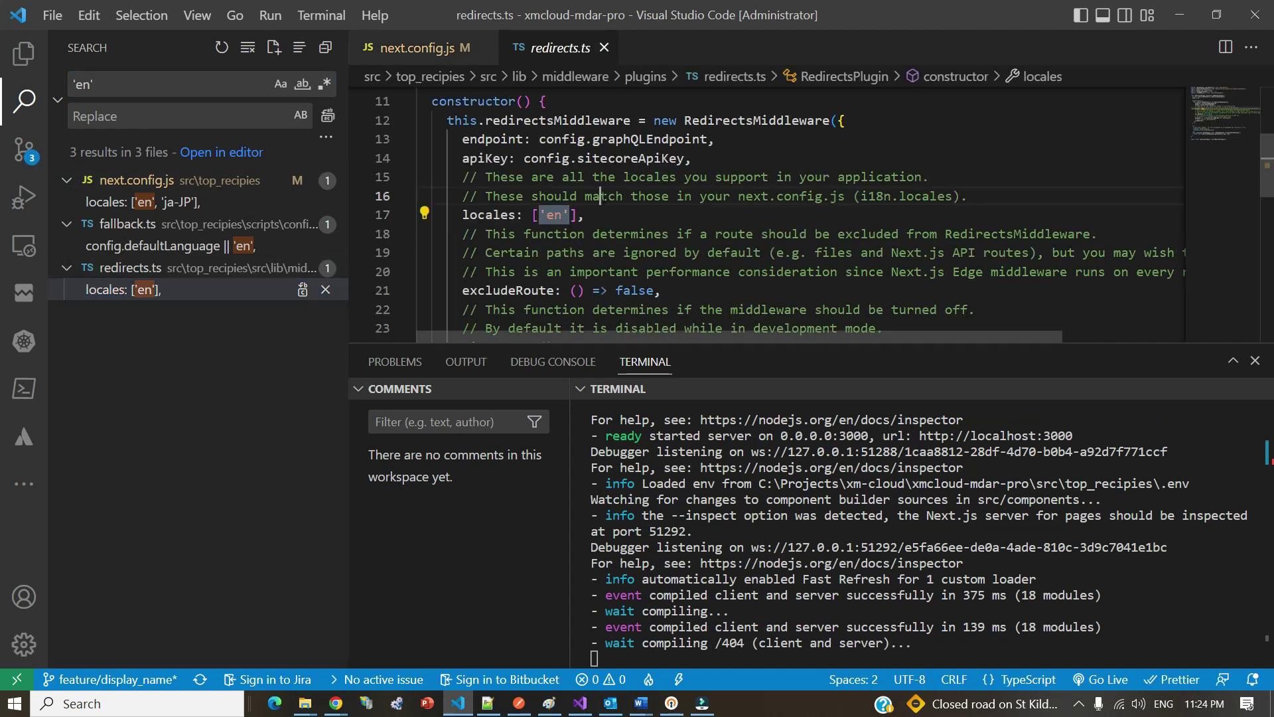
Step: Add 'ja-JP' after 'en' in the redirects.ts locales and save
{"action": "left_click", "coordinate": [602, 196]}
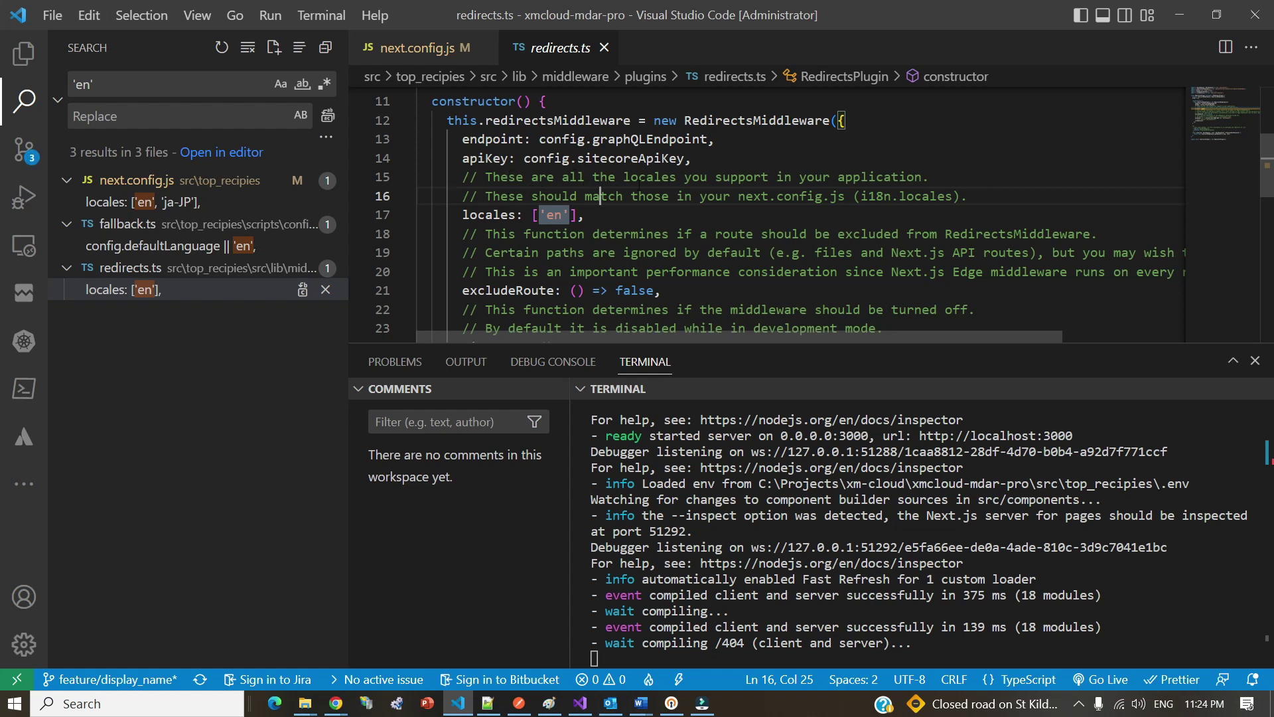
{"action": "left_click", "coordinate": [677, 233]}
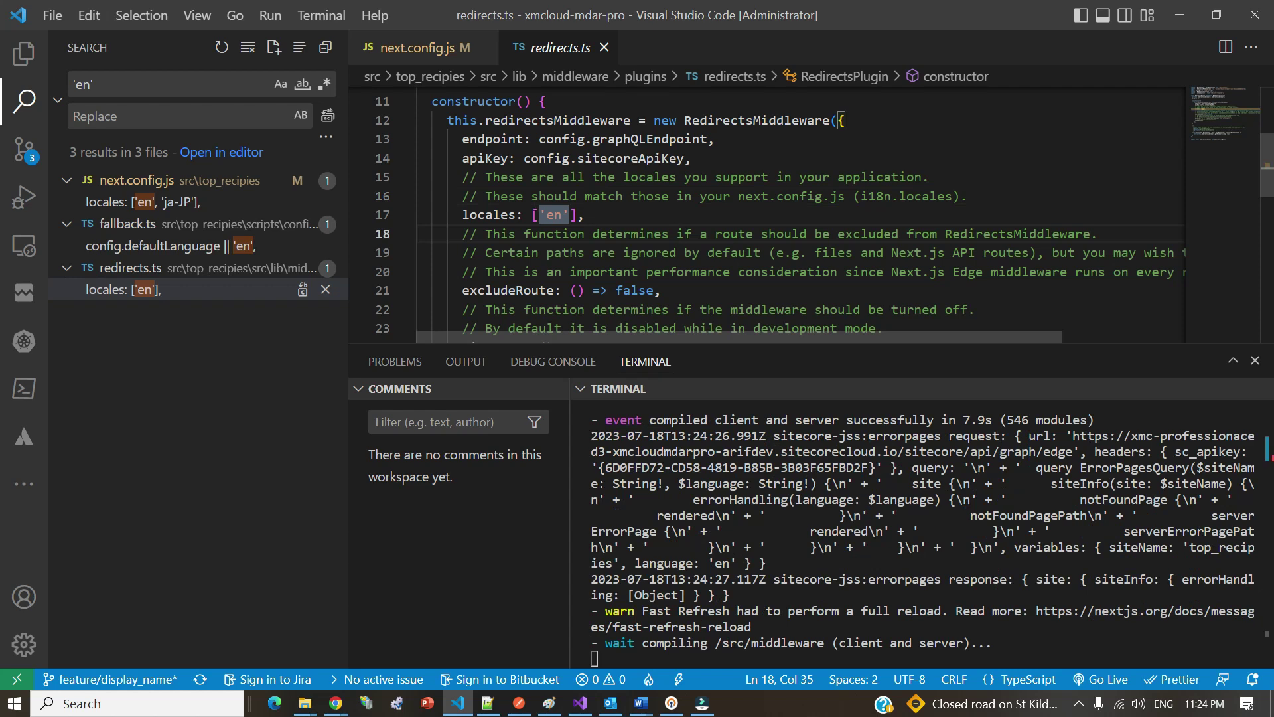
{"action": "left_click", "coordinate": [570, 214]}
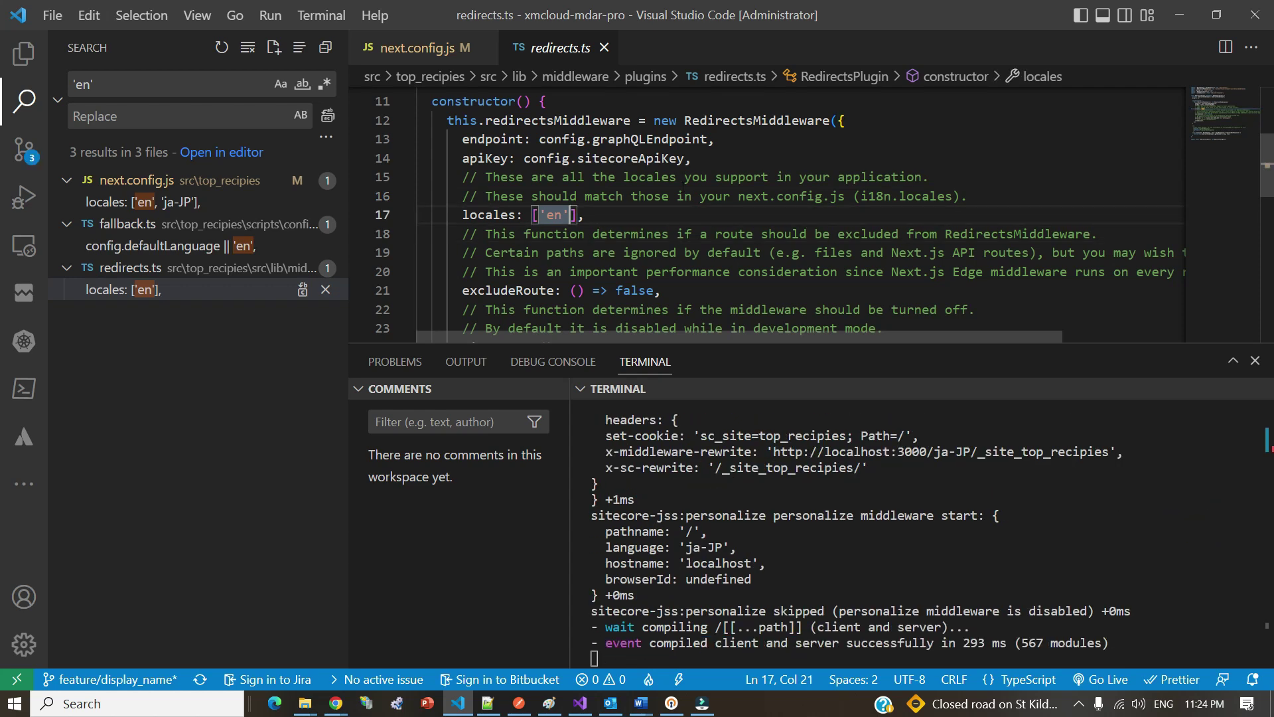
{"action": "type", "text": ", "}
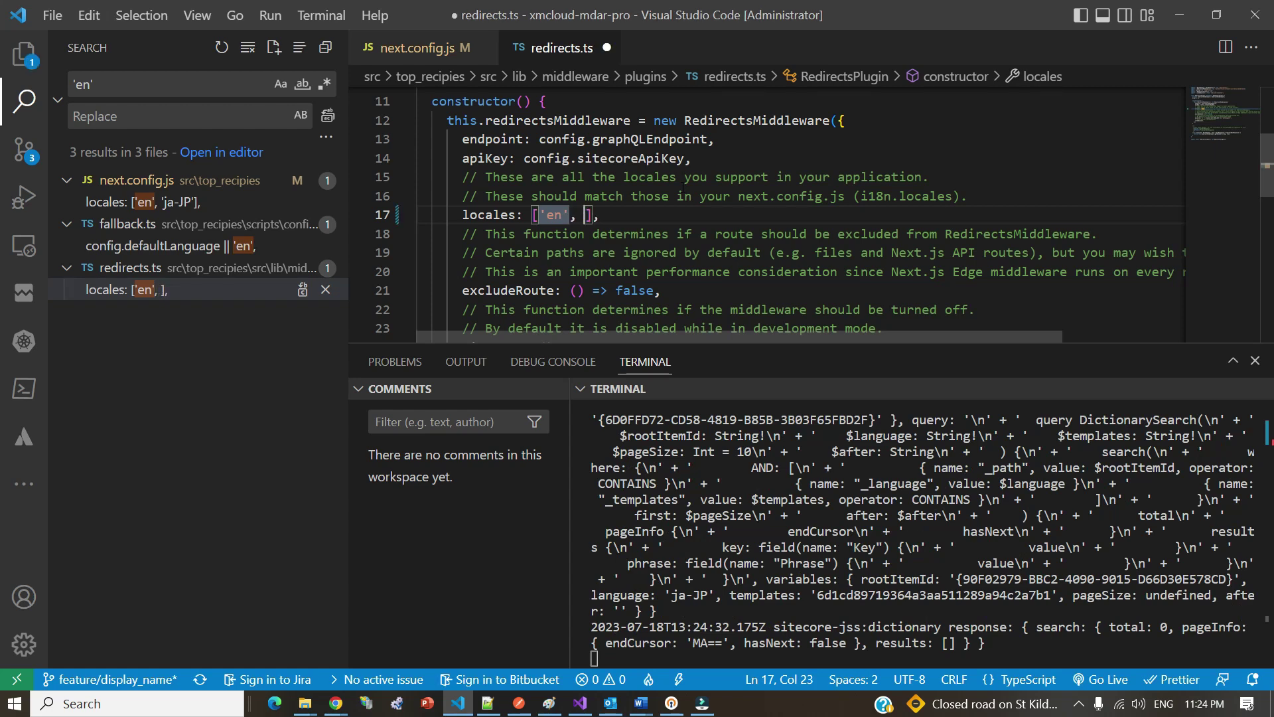
{"action": "type", "text": "'ja-JP"}
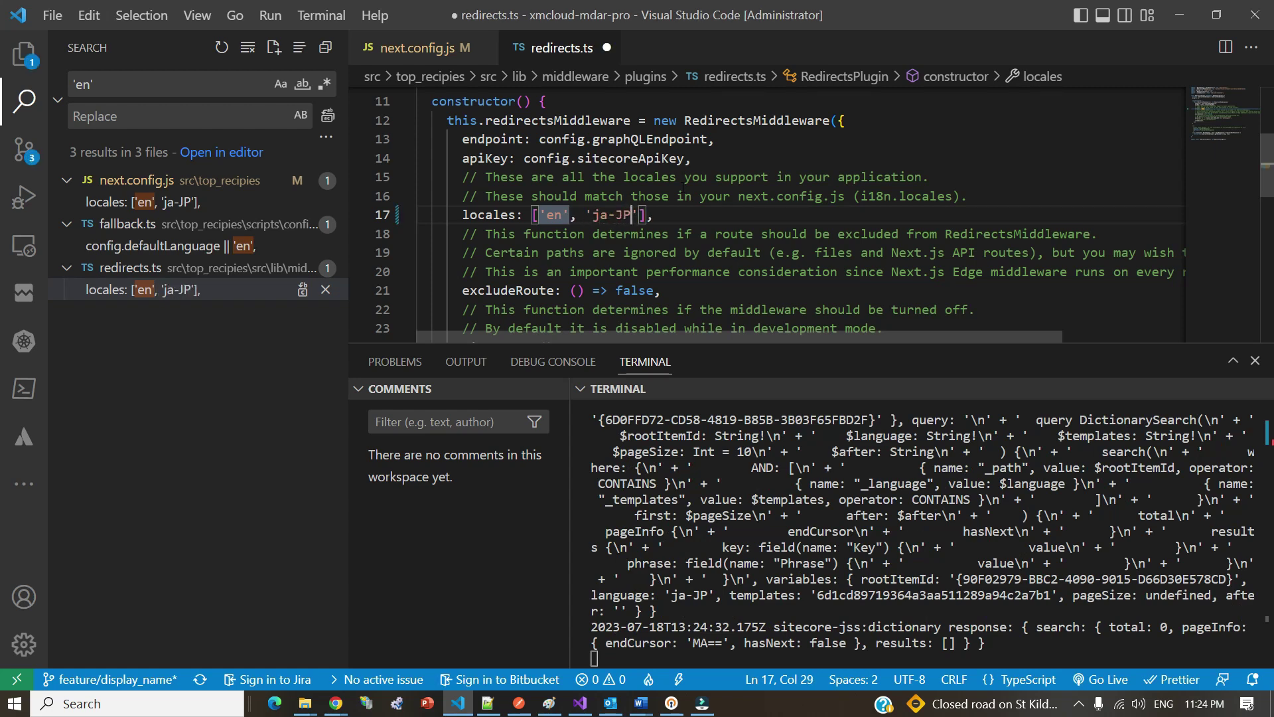
{"action": "key", "text": "ctrl+s"}
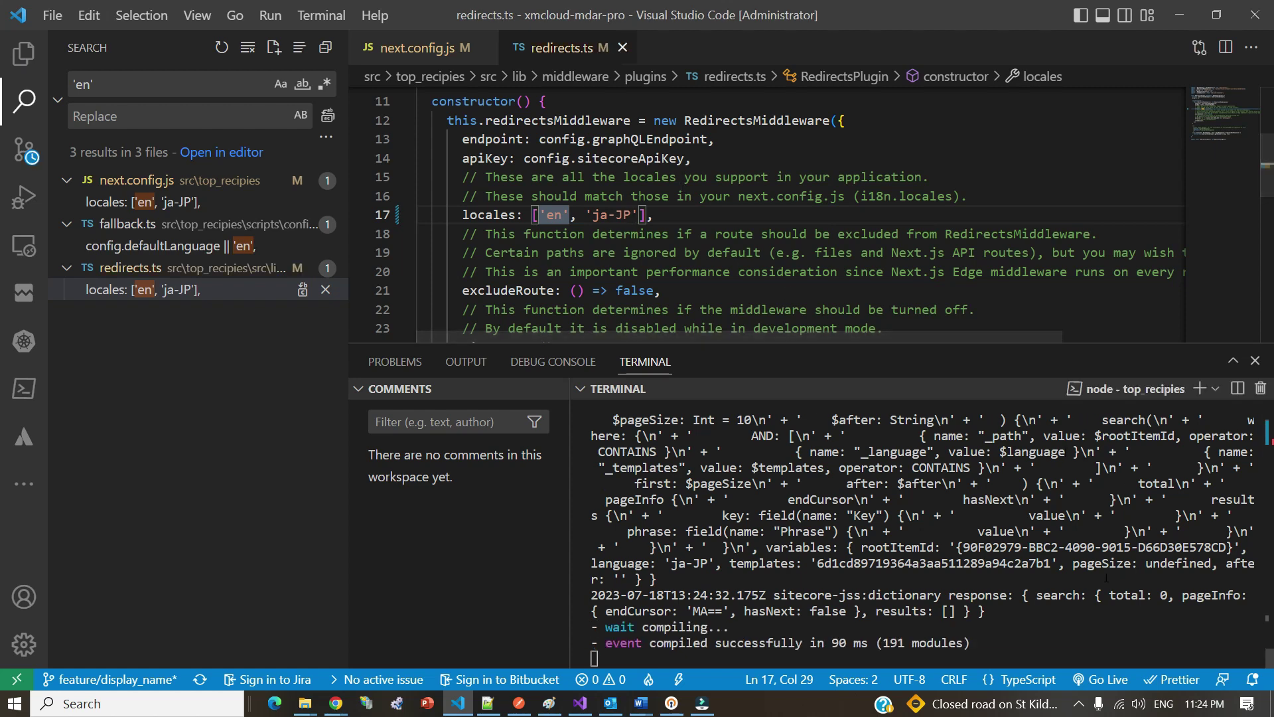
Step: Stop the running dev server in the terminal with Ctrl+C
{"action": "left_click", "coordinate": [1093, 630]}
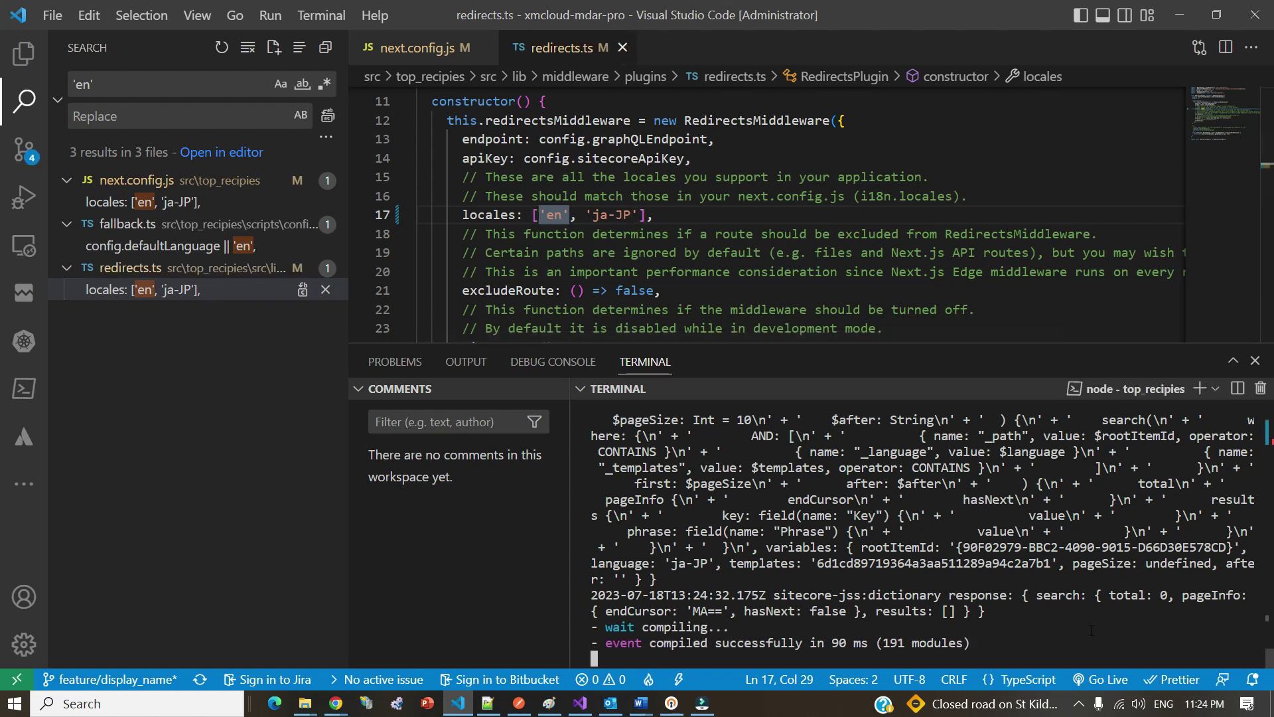
{"action": "key", "text": "ctrl+c"}
{"action": "key", "text": "ctrl+f"}
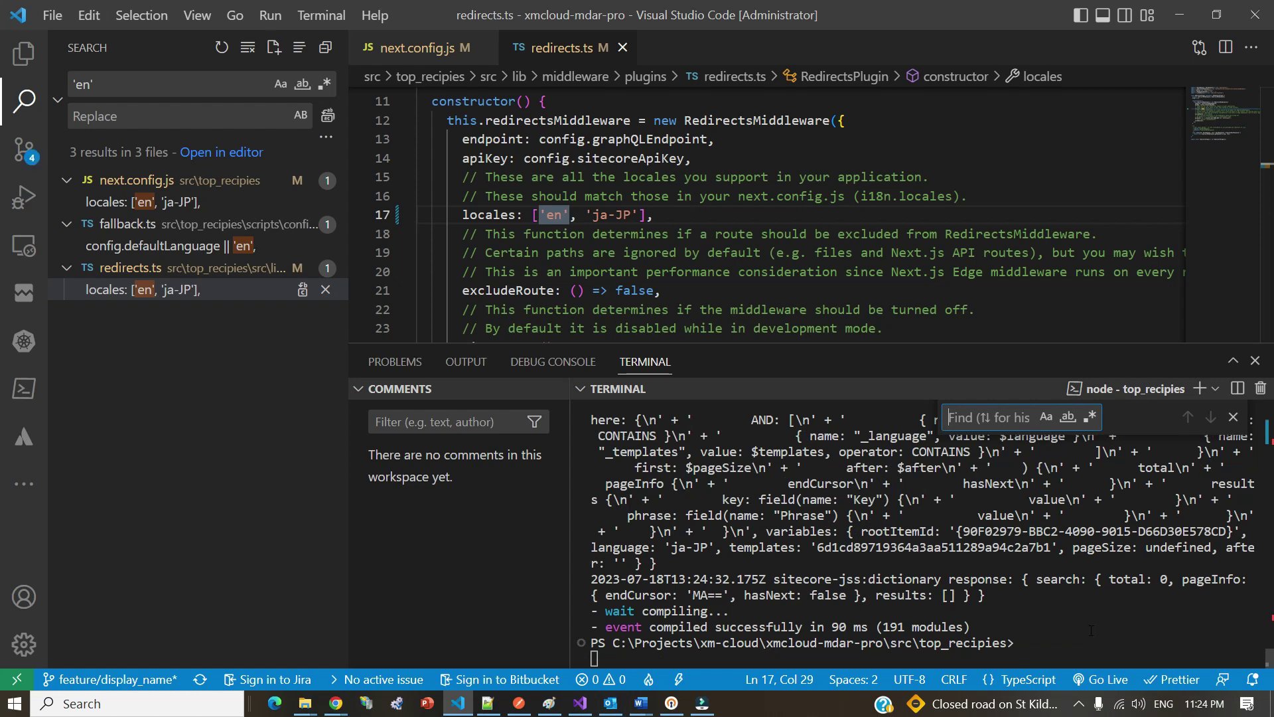
{"action": "scroll", "coordinate": [1090, 631], "scroll_direction": "up", "scroll_amount": 6}
{"action": "scroll", "coordinate": [1090, 630], "scroll_direction": "down", "scroll_amount": 6}
{"action": "scroll", "coordinate": [997, 564], "scroll_direction": "up", "scroll_amount": 5}
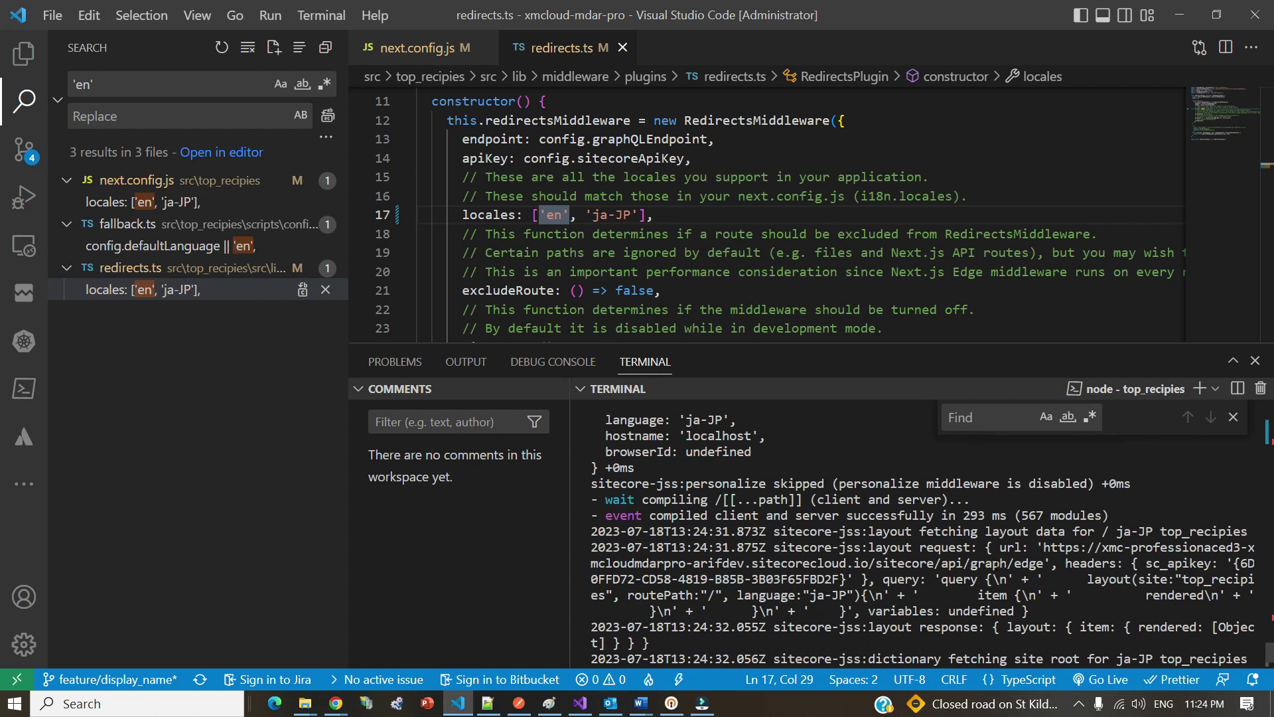
{"action": "scroll", "coordinate": [997, 564], "scroll_direction": "up", "scroll_amount": 5}
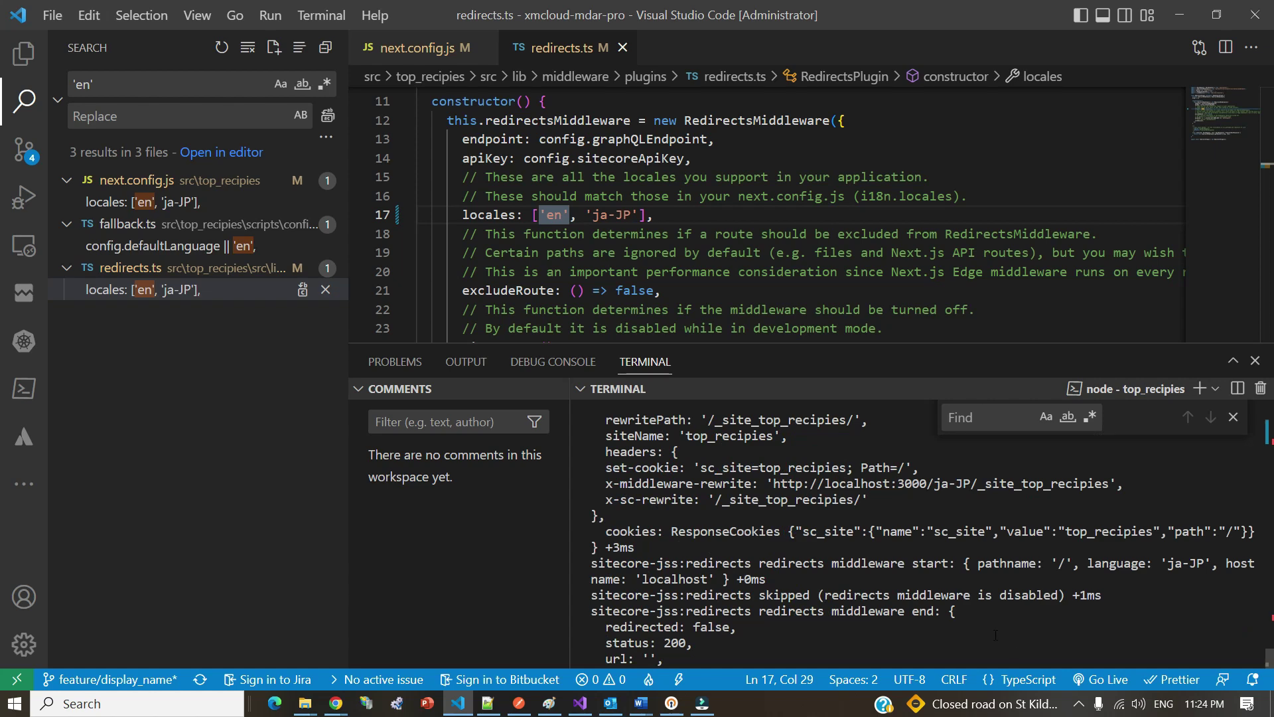
{"action": "scroll", "coordinate": [995, 635], "scroll_direction": "down", "scroll_amount": 5}
Step: Clear the terminal with cls, close the find box, and rerun jss start:connected
{"action": "type", "text": "cls"}
{"action": "key", "text": "Return"}
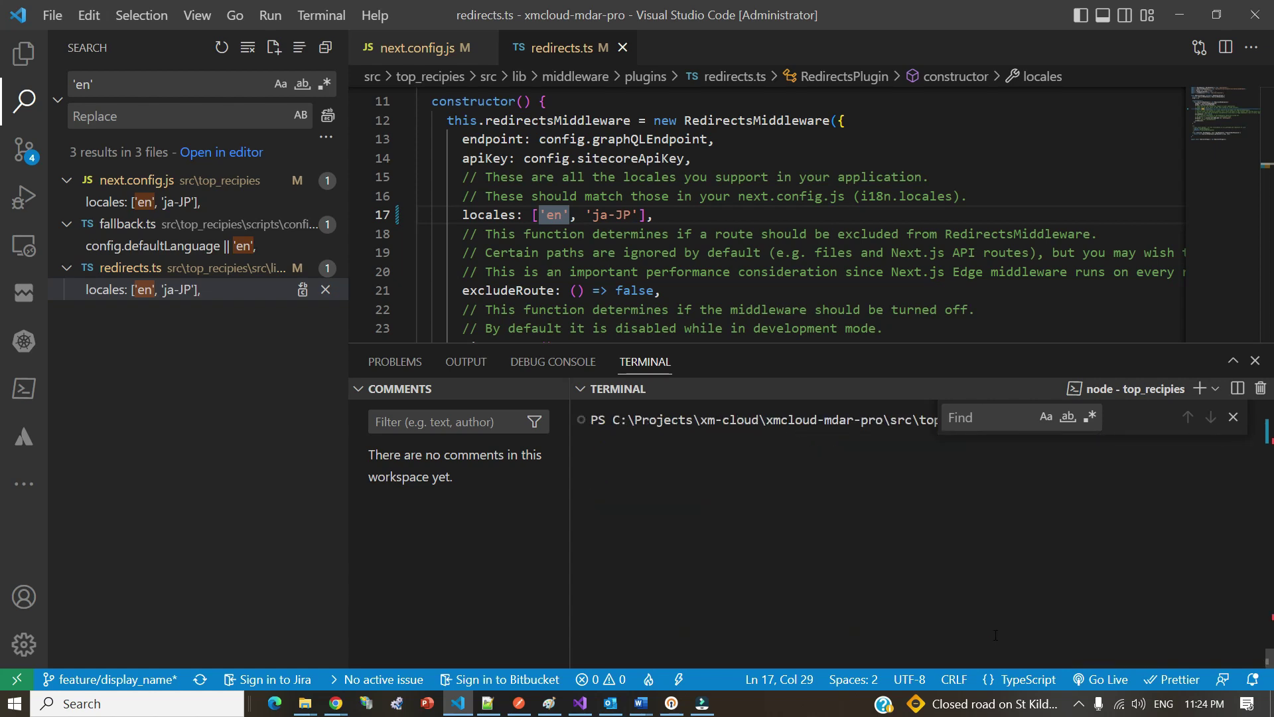
{"action": "left_click", "coordinate": [1233, 417]}
{"action": "key", "text": "Return"}
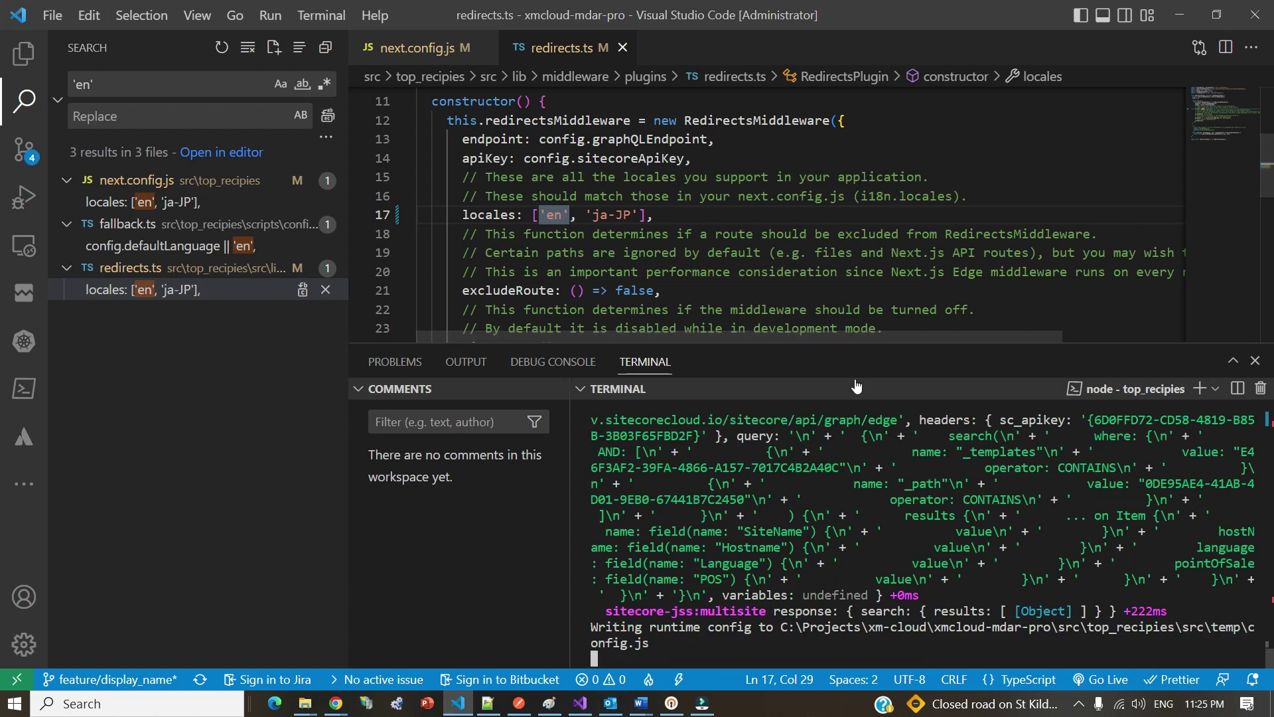
Step: Reload localhost:3000/ja-JP in Chrome's Japan Title tab, then return to VS Code
{"action": "left_click", "coordinate": [336, 704]}
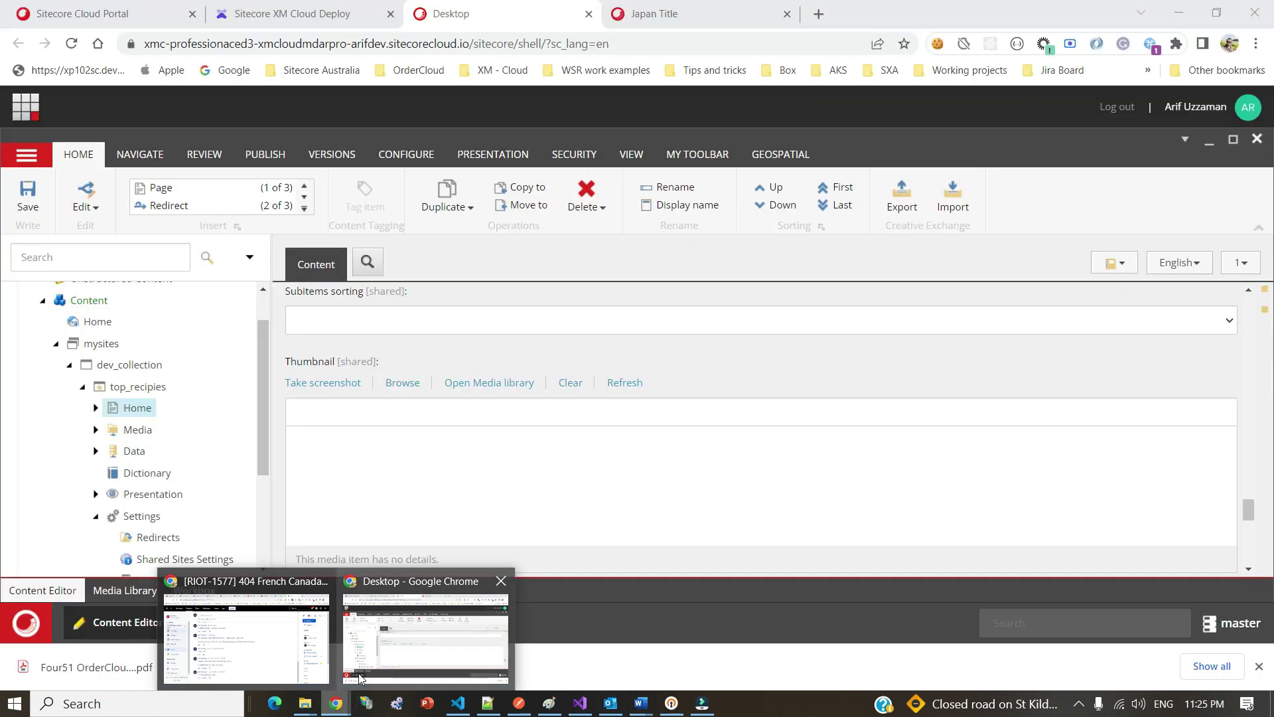
{"action": "left_click", "coordinate": [360, 677]}
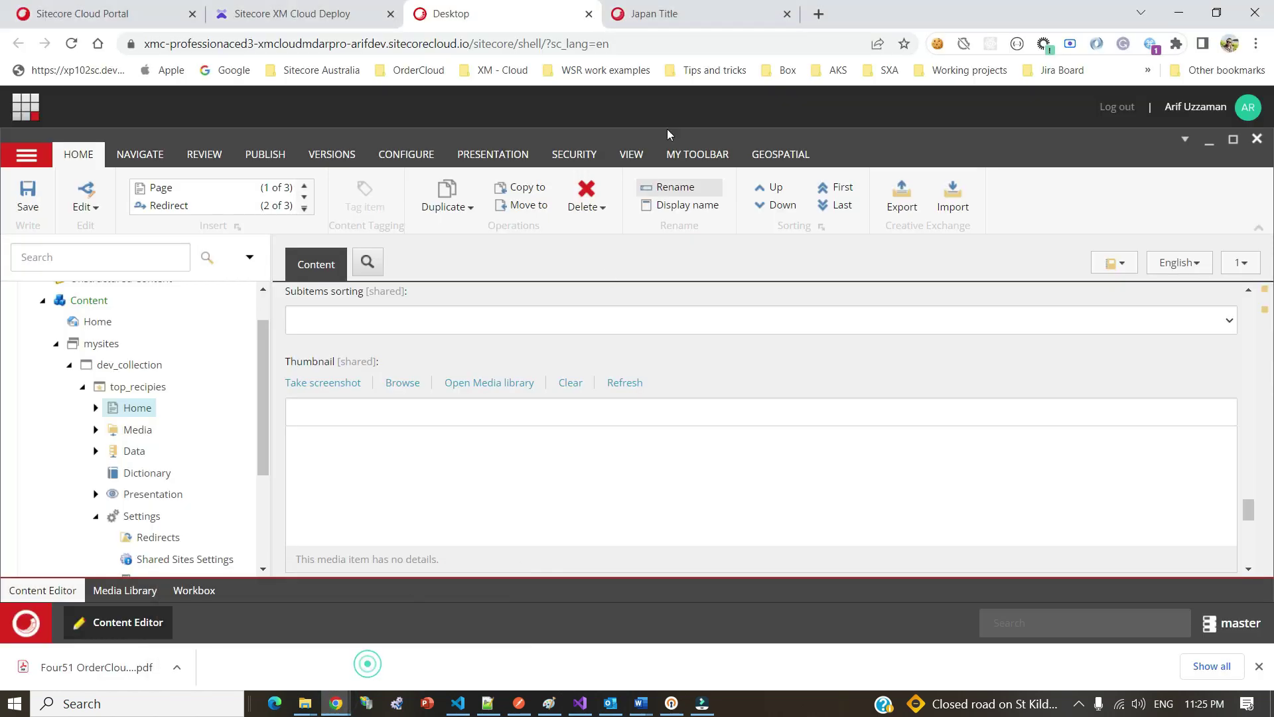
{"action": "left_click", "coordinate": [660, 13]}
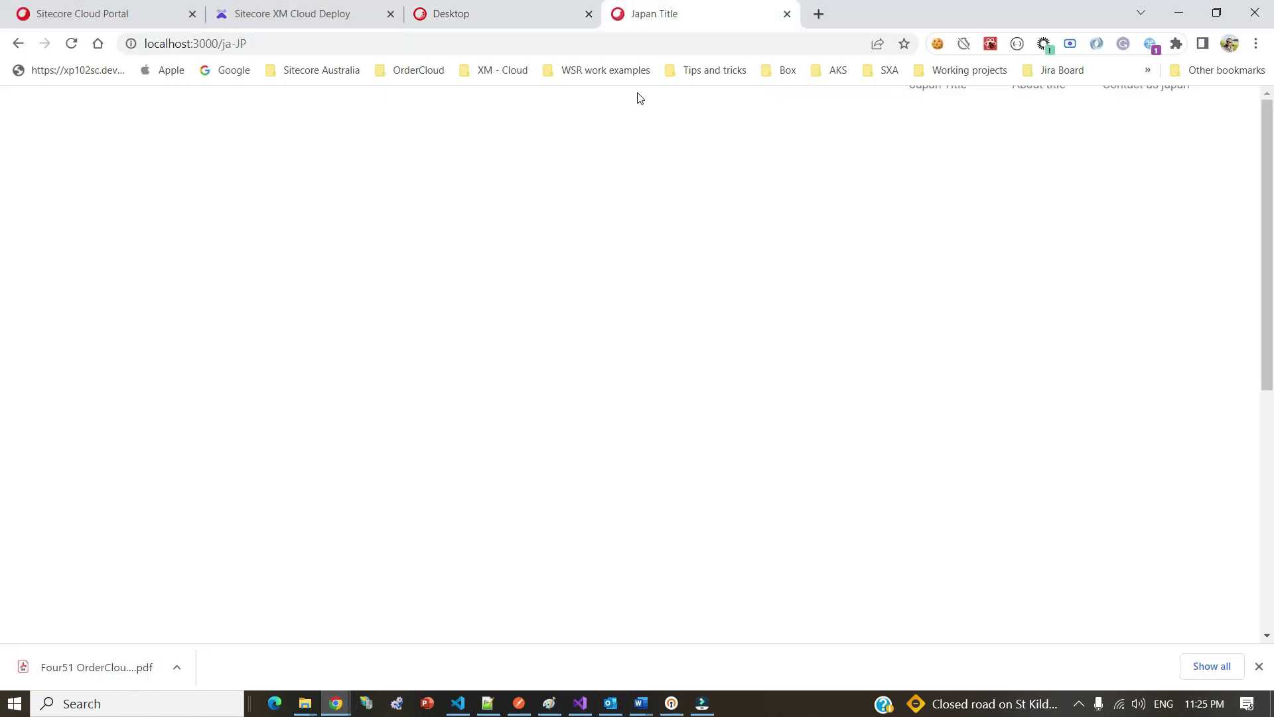
{"action": "left_click", "coordinate": [503, 43]}
{"action": "key", "text": "Return"}
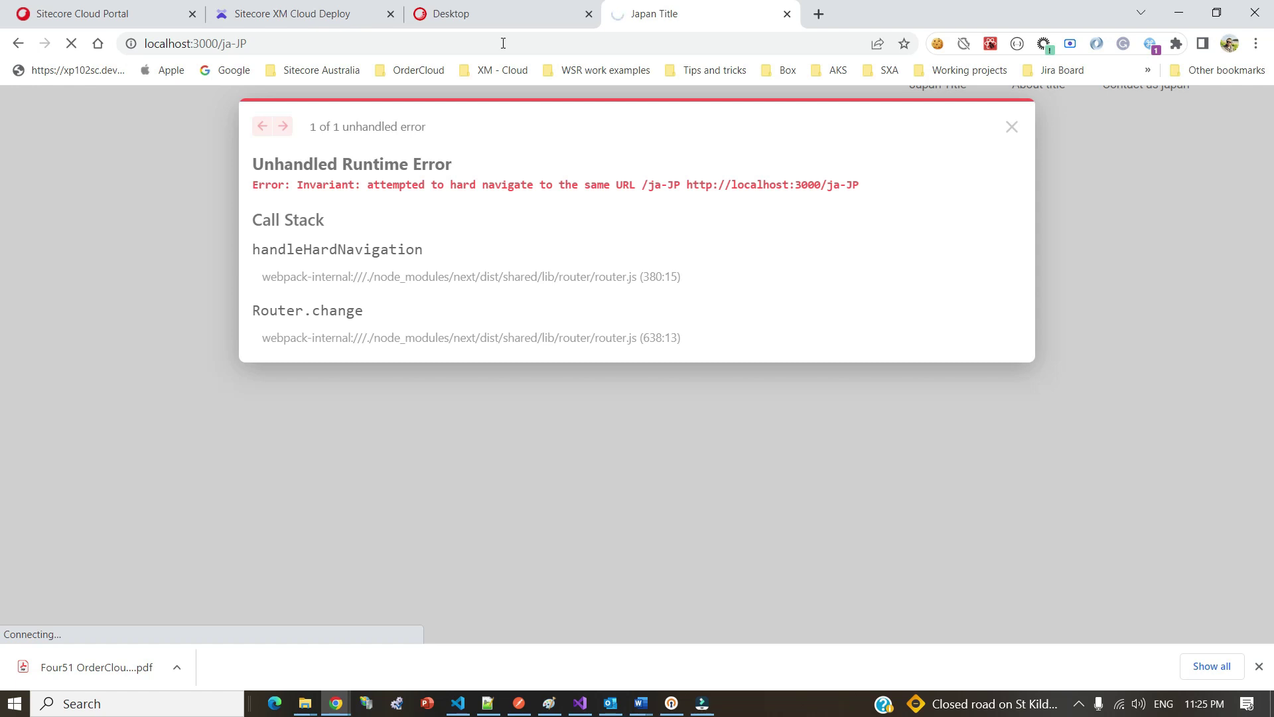
{"action": "key", "text": "alt+Tab"}
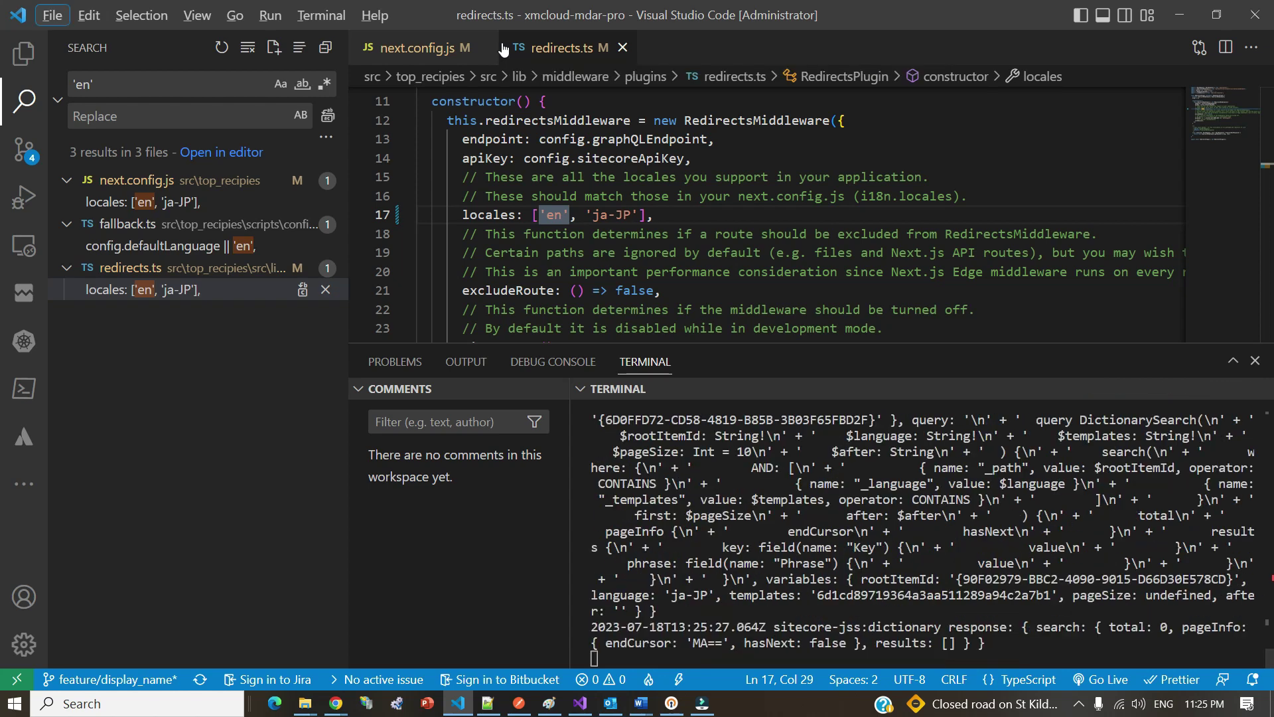
Step: Switch from VS Code to Chrome to view the Japan Title page at localhost:3000/ja-JP
{"action": "key", "text": "alt+Tab"}
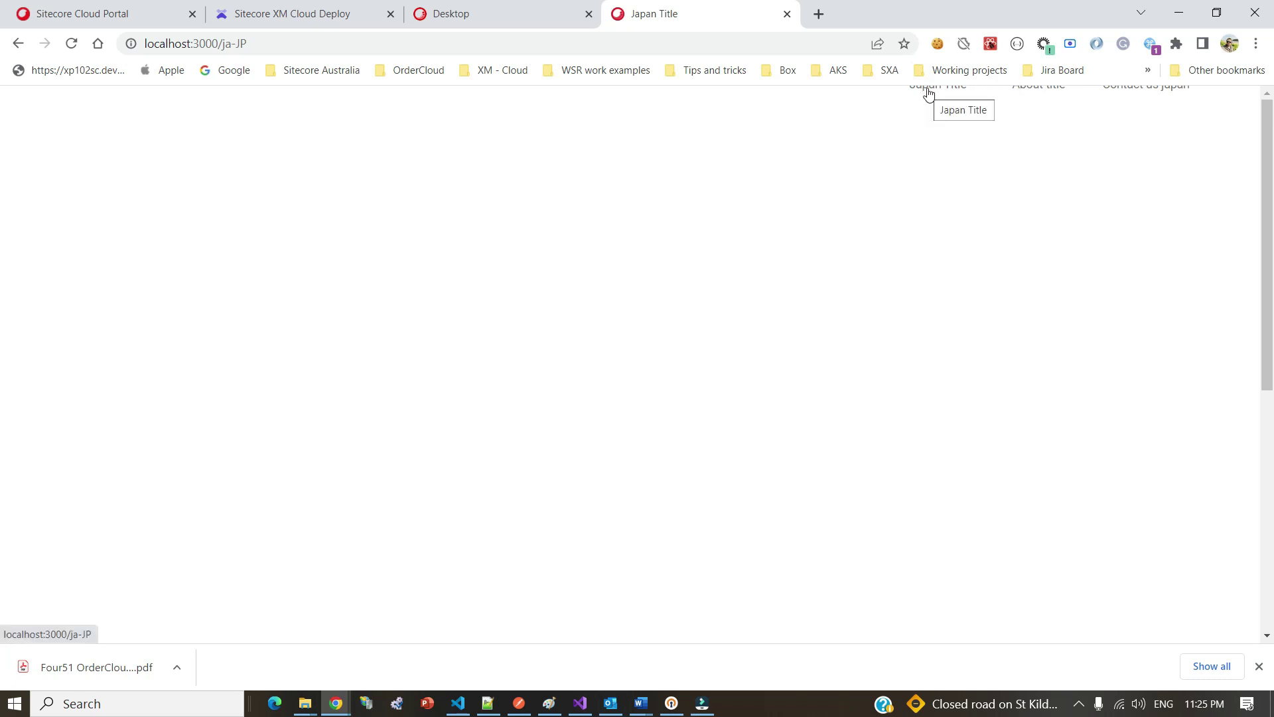
Step: Open the 'About title' page, loading localhost:3000/ja-JP/About-Us-Japan
{"action": "left_click", "coordinate": [1028, 95]}
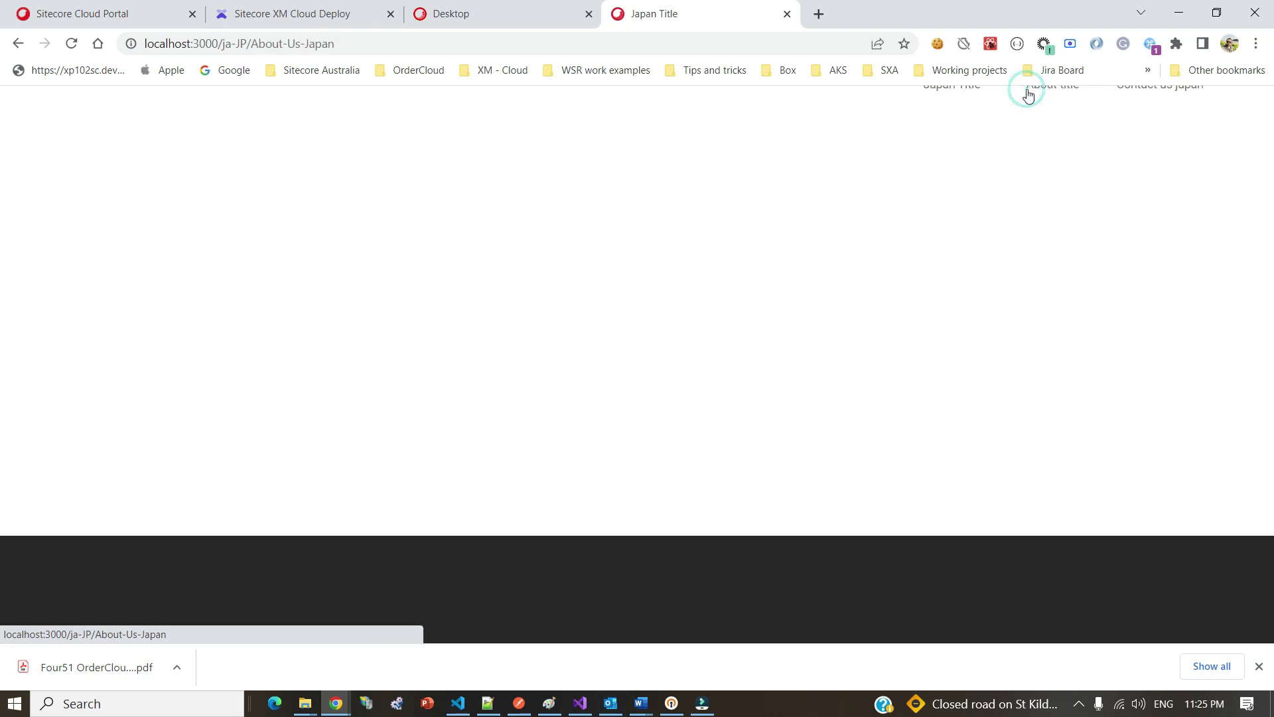